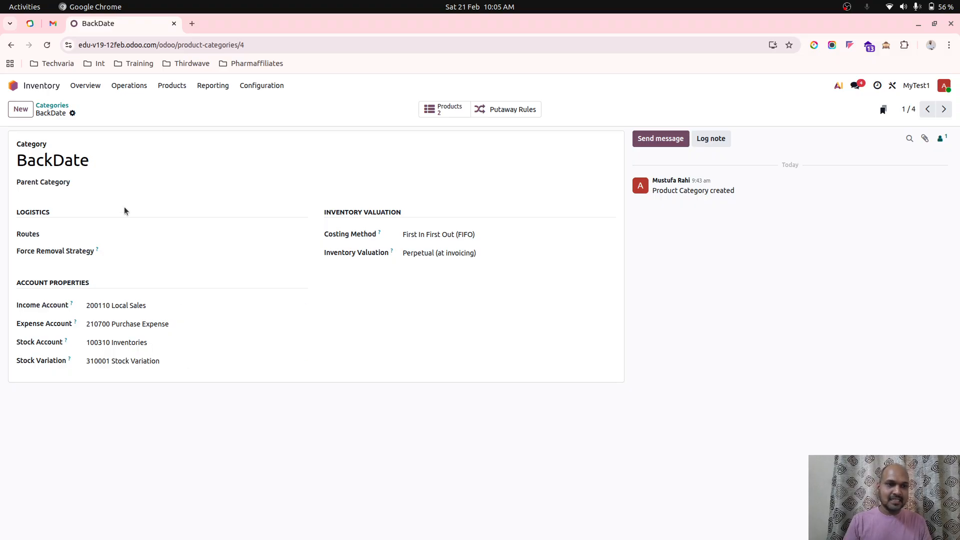
Review the products of the BackDate category by viewing the Test1 record and the Test2 record
left_click(449, 110)
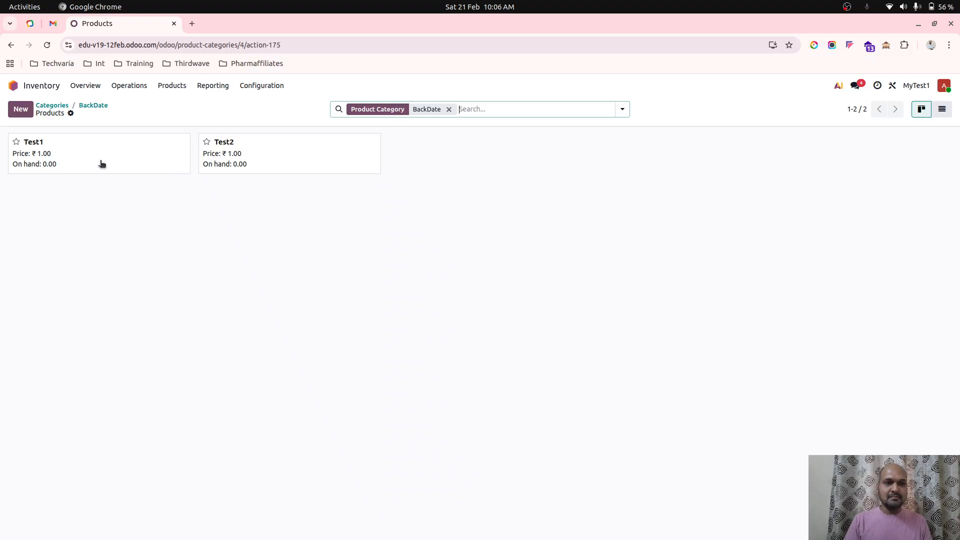
left_click(102, 164)
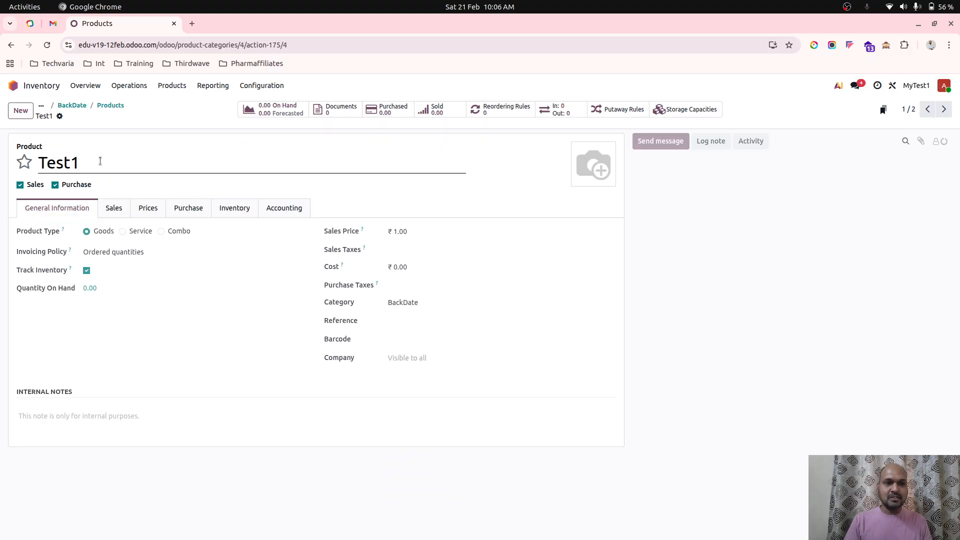
left_click(945, 110)
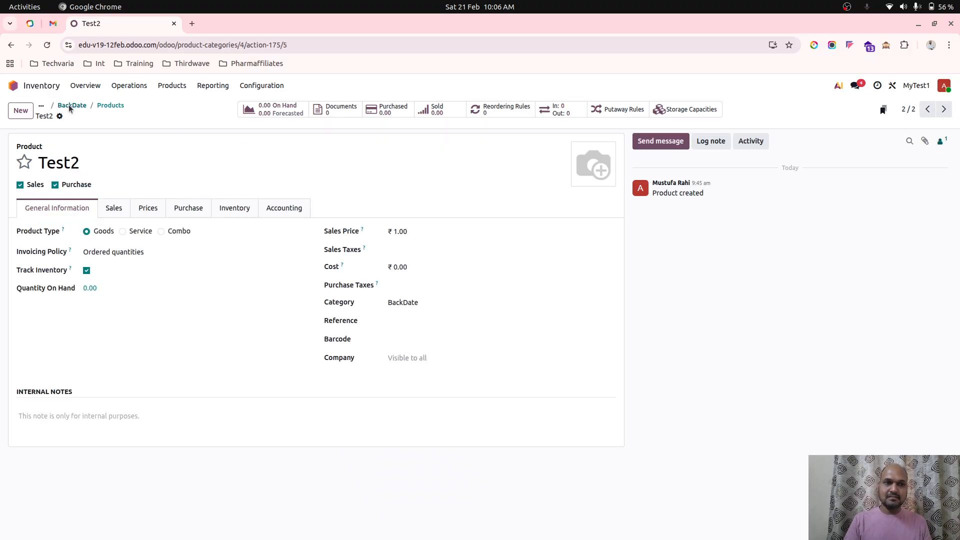
Check the Balance Sheet report in the Accounting app
left_click(14, 85)
left_click(378, 209)
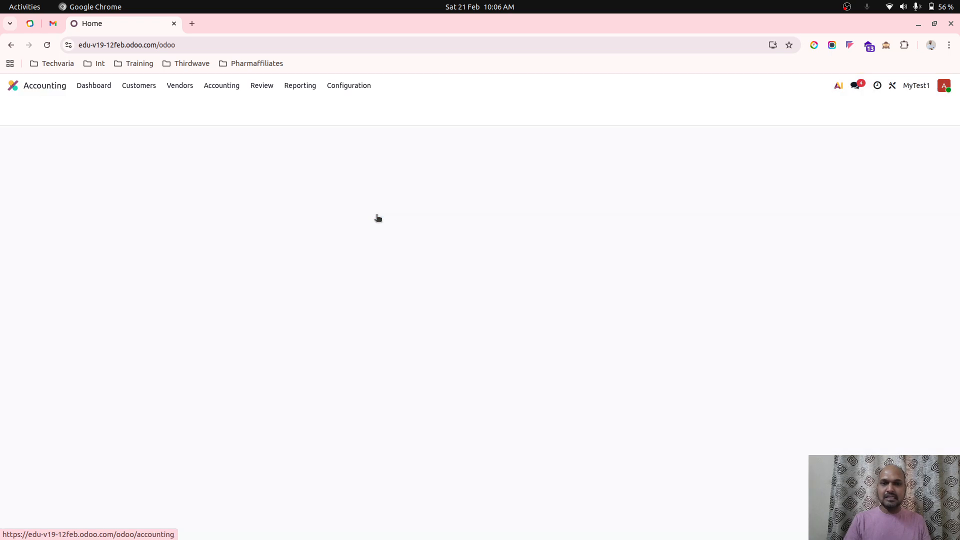
left_click(306, 88)
left_click(320, 118)
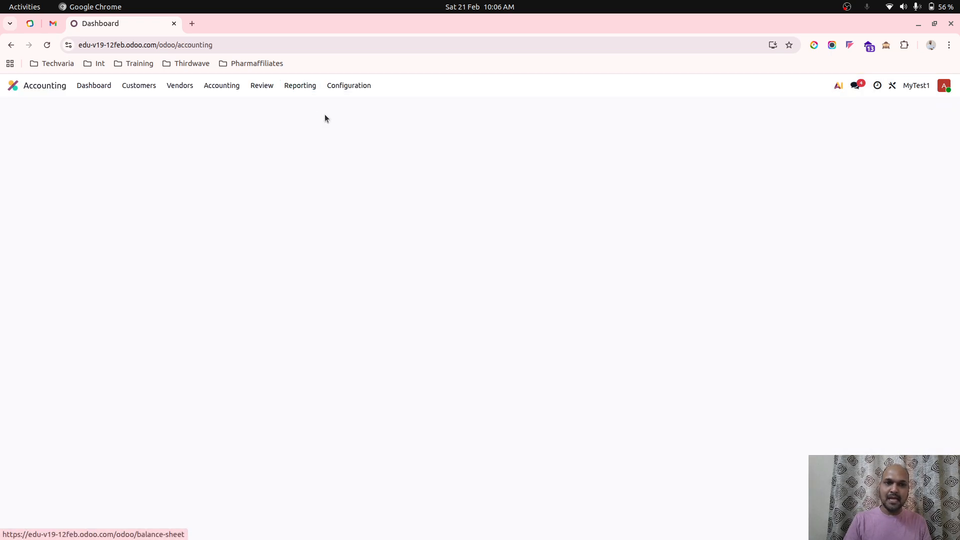
Create a new request for quotation in the Purchase app for Vendor1 with a product line for Test1
left_click(13, 86)
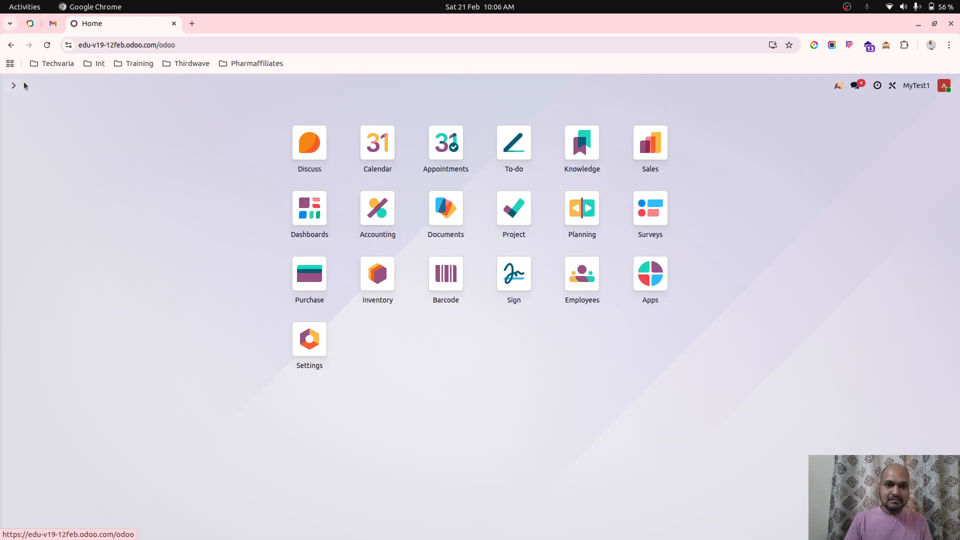
left_click(317, 274)
left_click(20, 109)
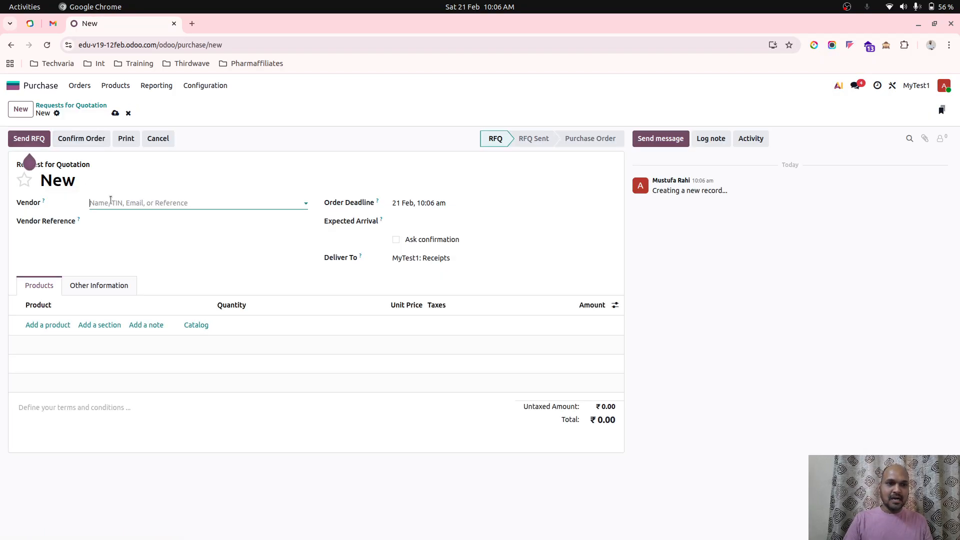
left_click(111, 202)
left_click(125, 224)
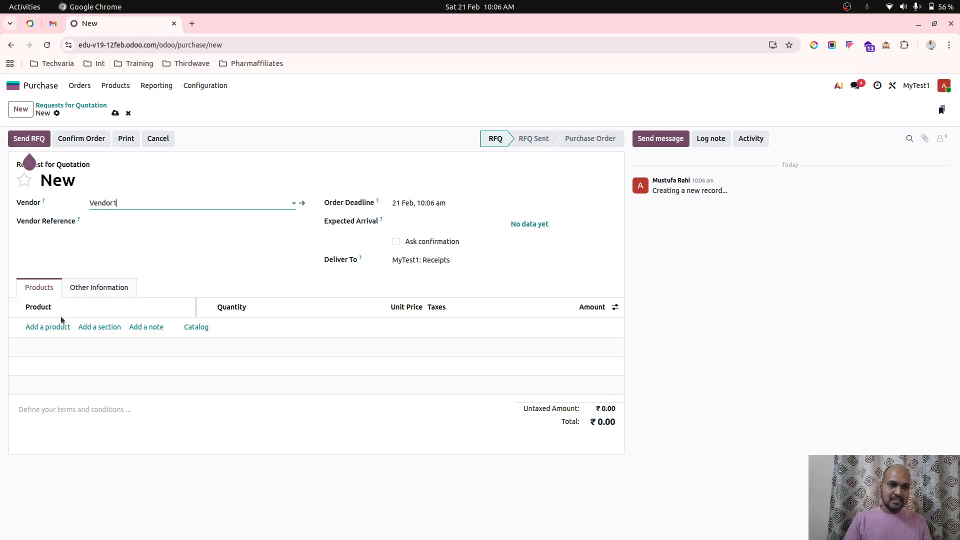
left_click(61, 333)
left_click(60, 331)
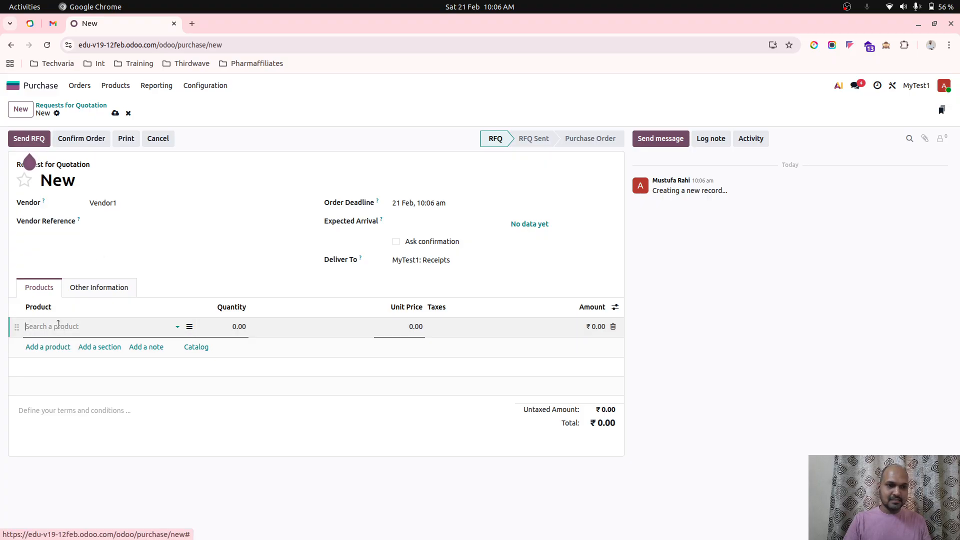
left_click(50, 370)
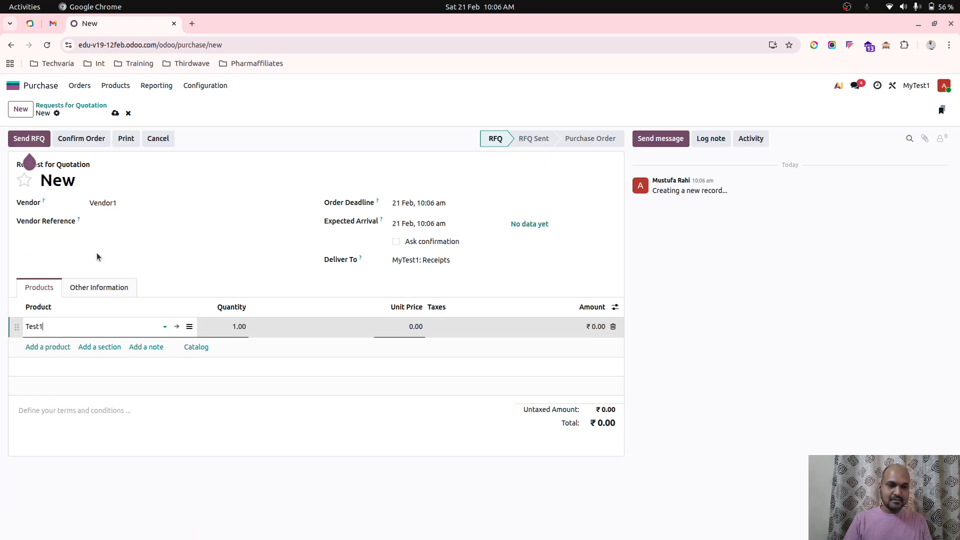
Duplicate the browser tab and bring up the BackDate product category in it, checking its products
right_click(121, 32)
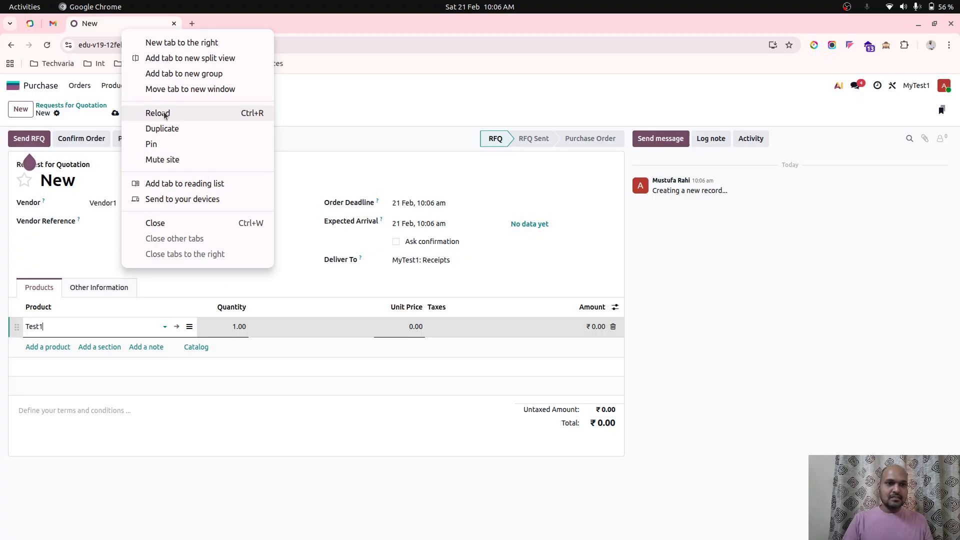
left_click(176, 127)
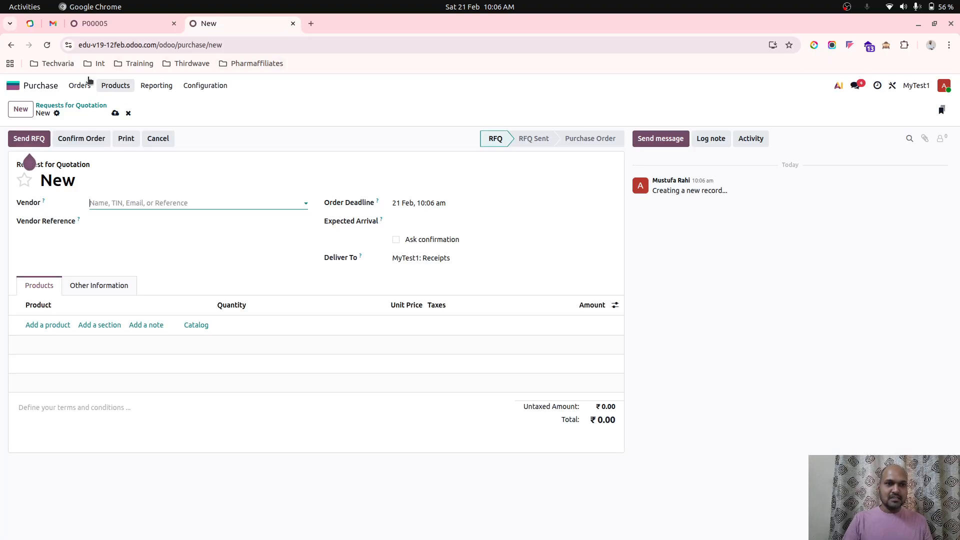
left_click(200, 86)
left_click(222, 146)
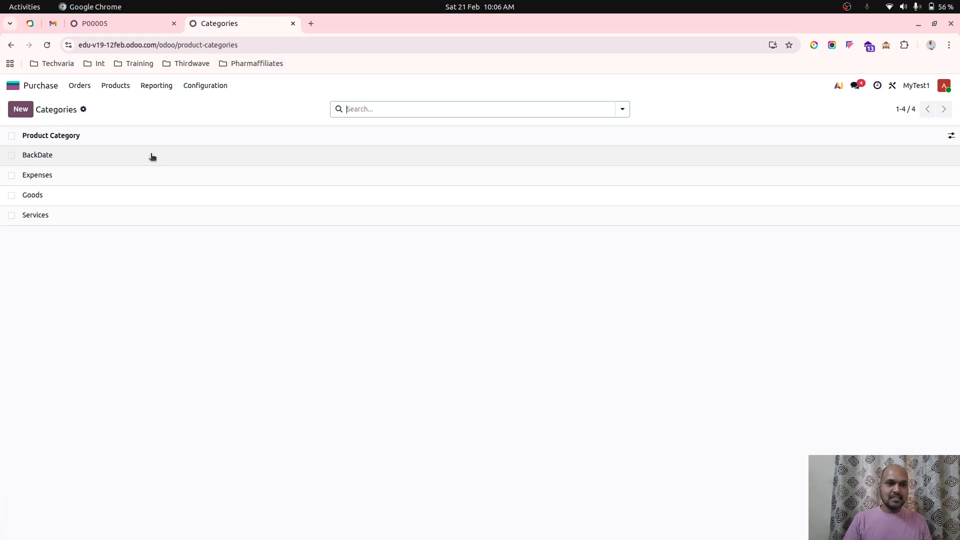
left_click(130, 156)
left_click(443, 109)
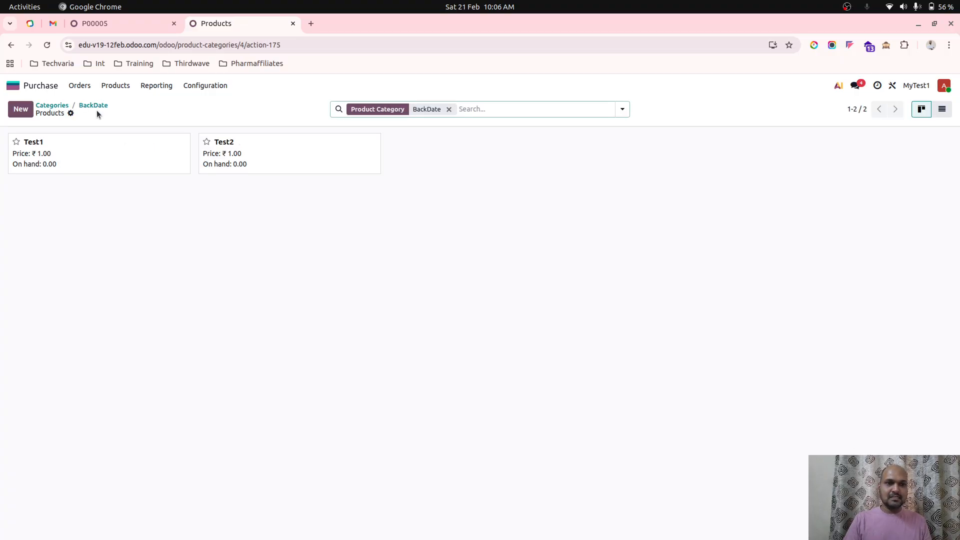
left_click(93, 106)
Return to the quotation request and set the Test1 line to quantity 5 and unit price 10
left_click(112, 23)
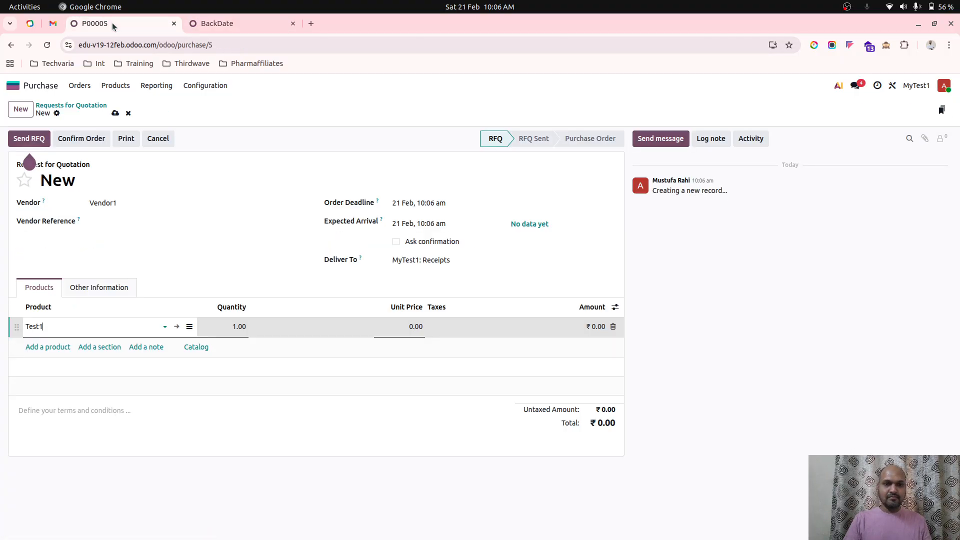
left_click(225, 326)
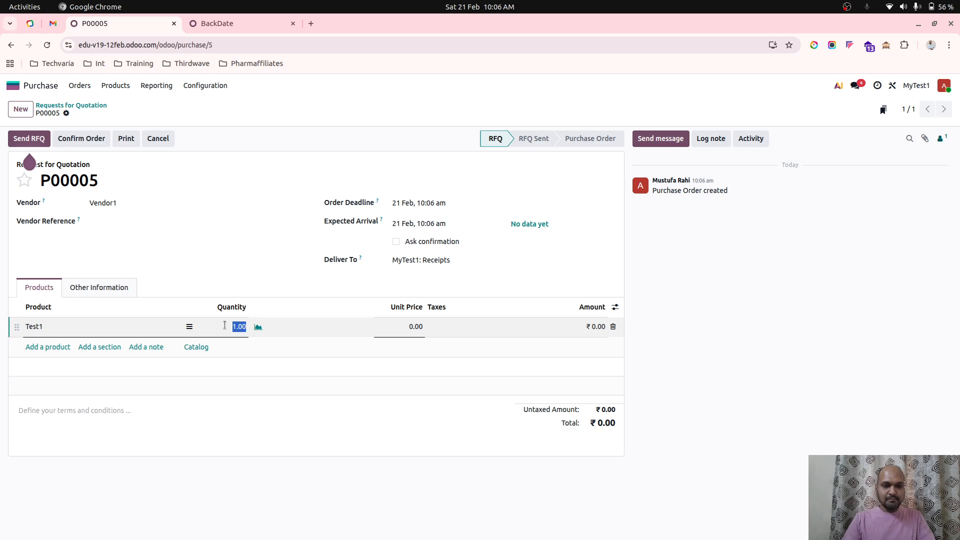
type("5")
key("Tab")
type("1")
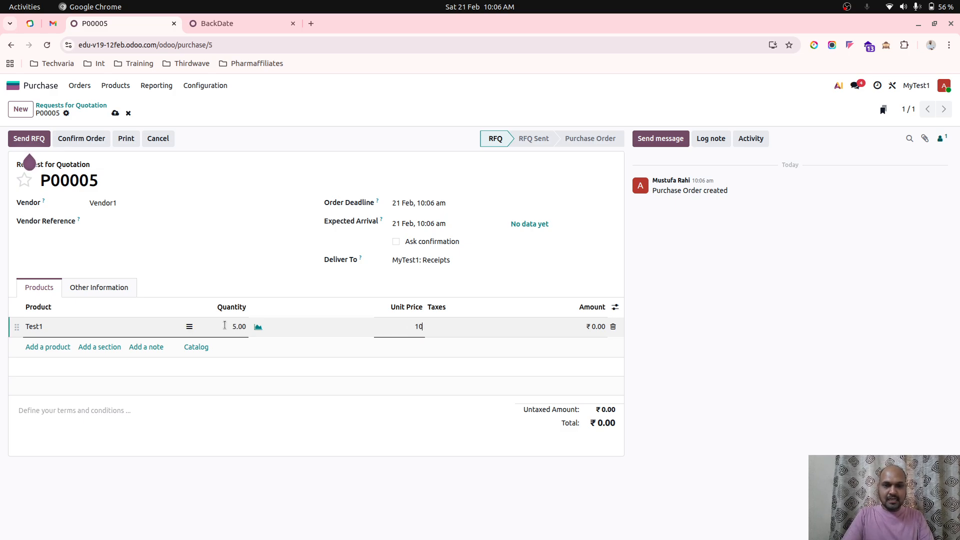
type("0")
key("Return")
Add a Test2 line with quantity 5 and unit price 20, and save the quotation request
type("te")
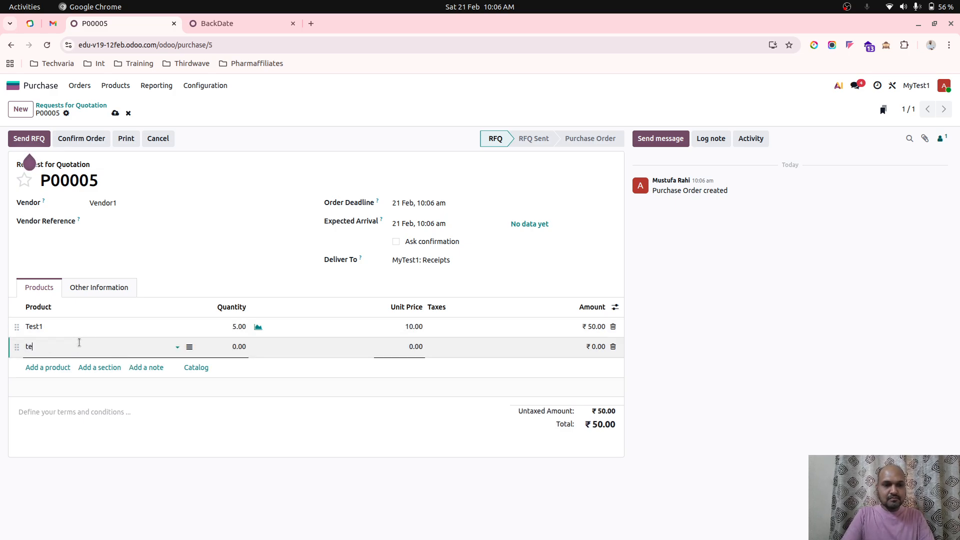
key("Down")
key("Return")
key("Tab")
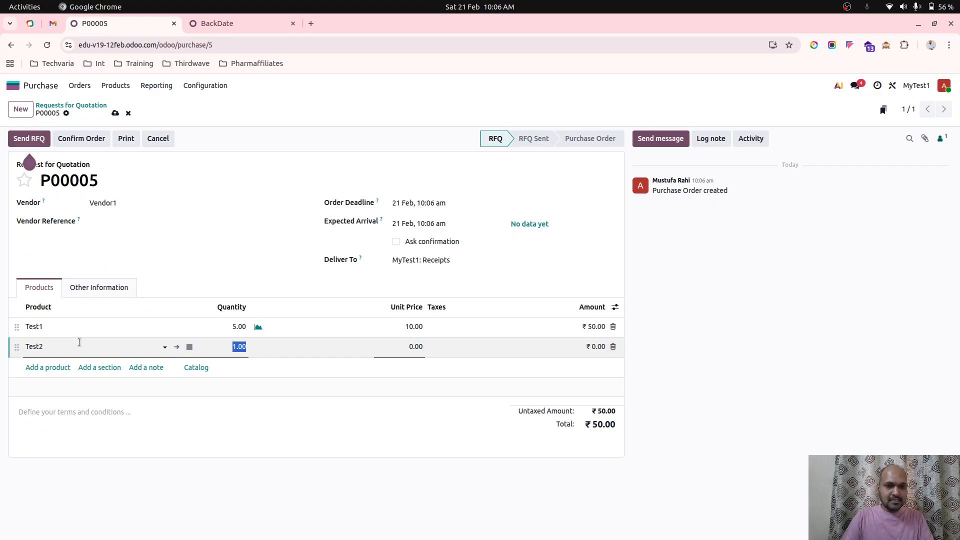
type("5")
key("Tab")
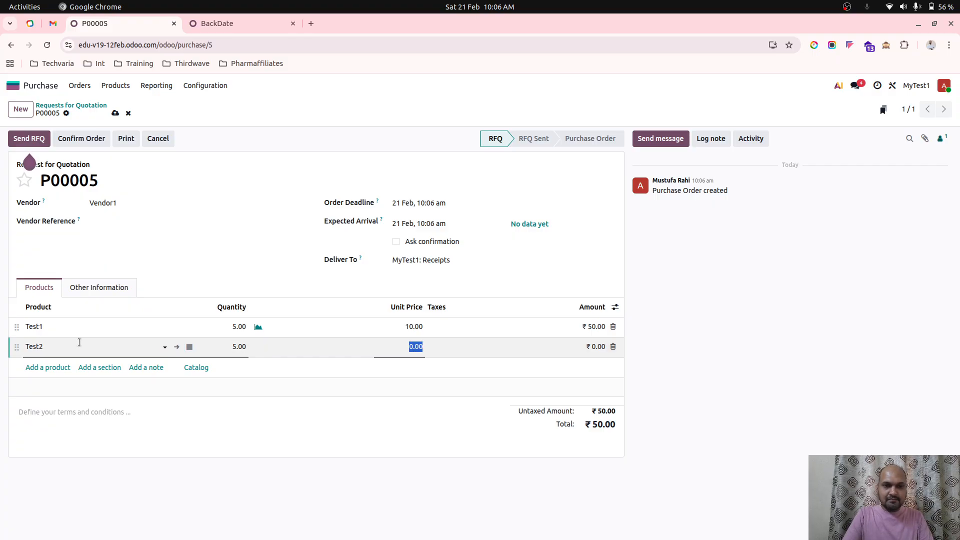
type("20")
key("Tab")
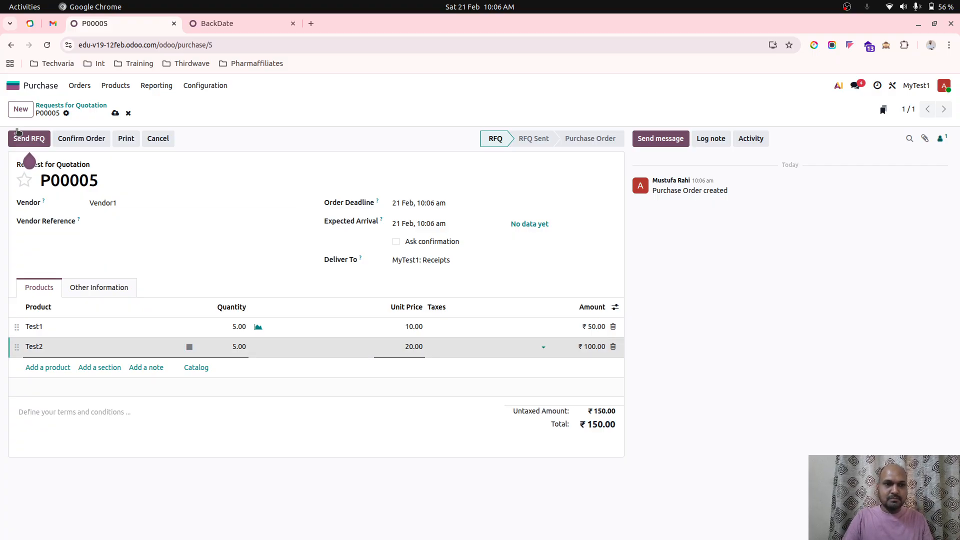
left_click(115, 113)
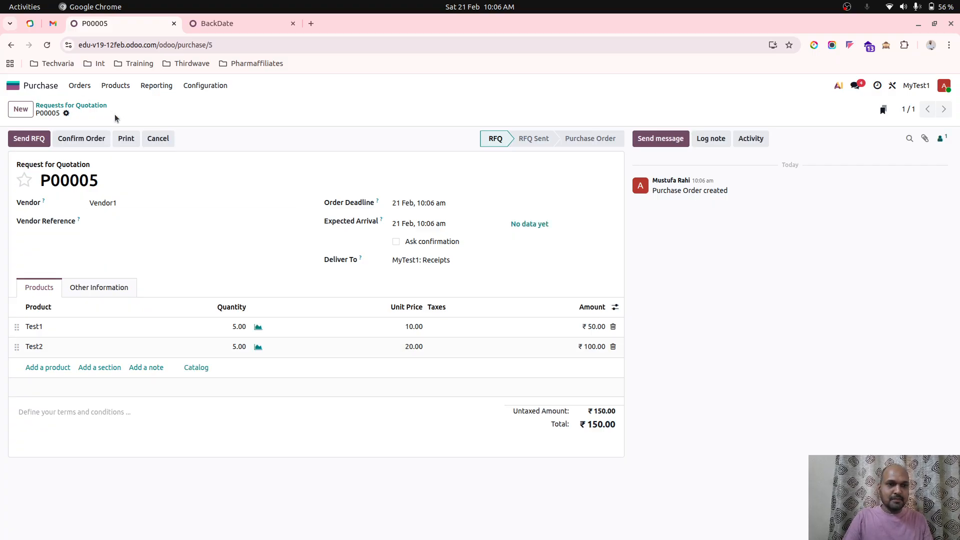
Confirm the purchase order, validate the receipt of its products, and return to the order
left_click(81, 139)
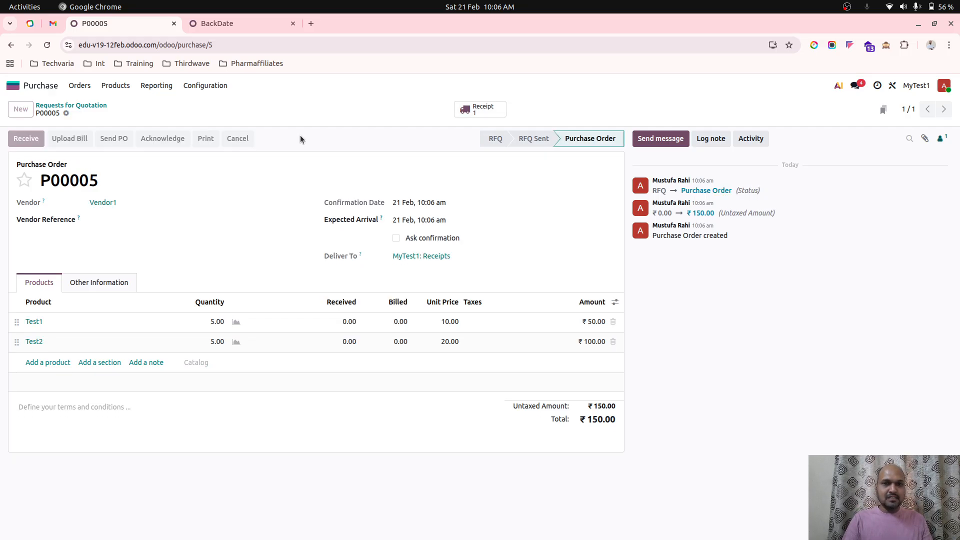
left_click(26, 139)
left_click(37, 138)
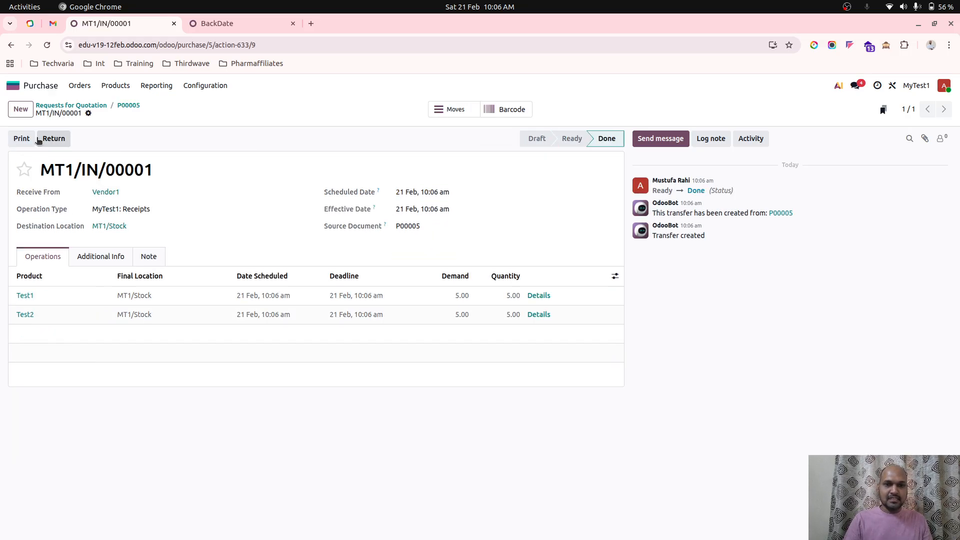
left_click(129, 105)
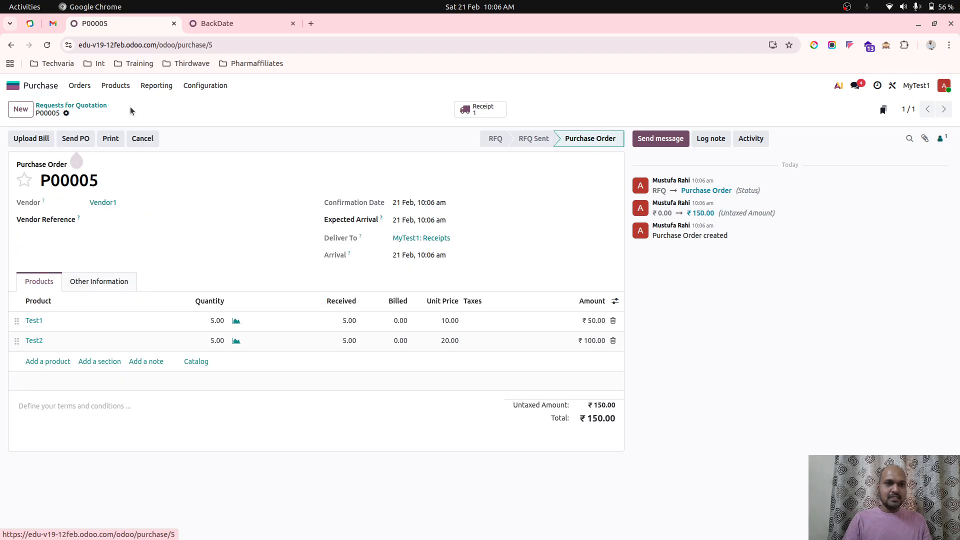
Create a vendor bill from the purchase order in the Purchase Orders list, date it 21 Feb, and confirm it
left_click(80, 86)
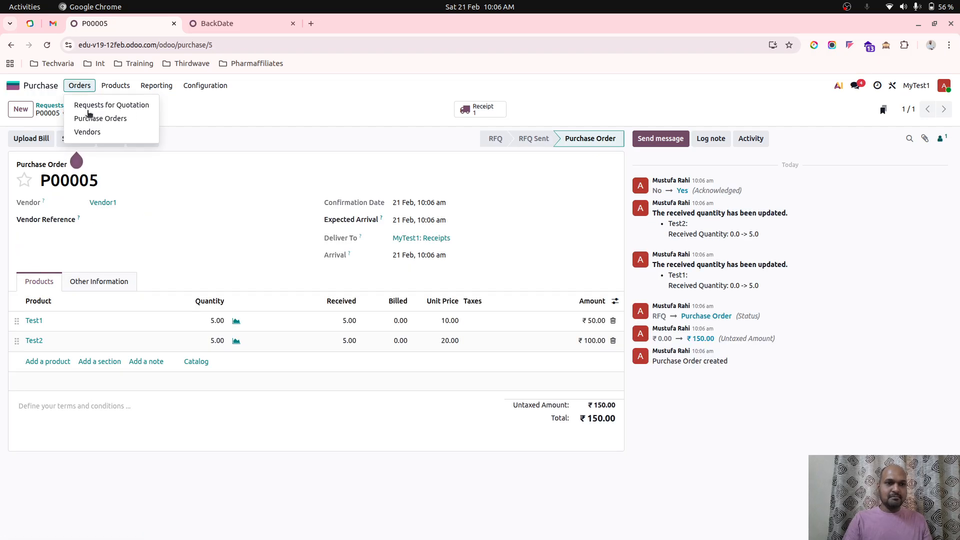
left_click(91, 116)
left_click(12, 137)
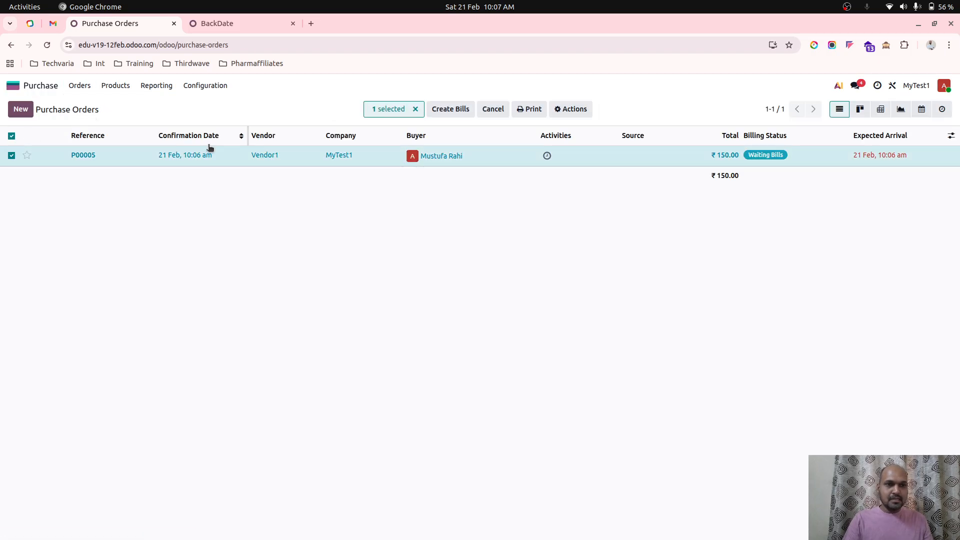
left_click(455, 113)
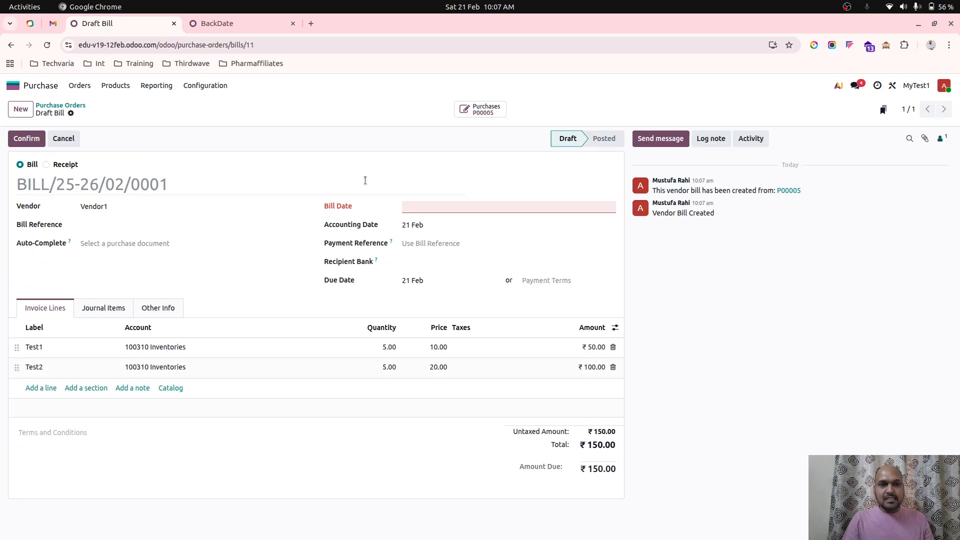
left_click(430, 210)
left_click(570, 303)
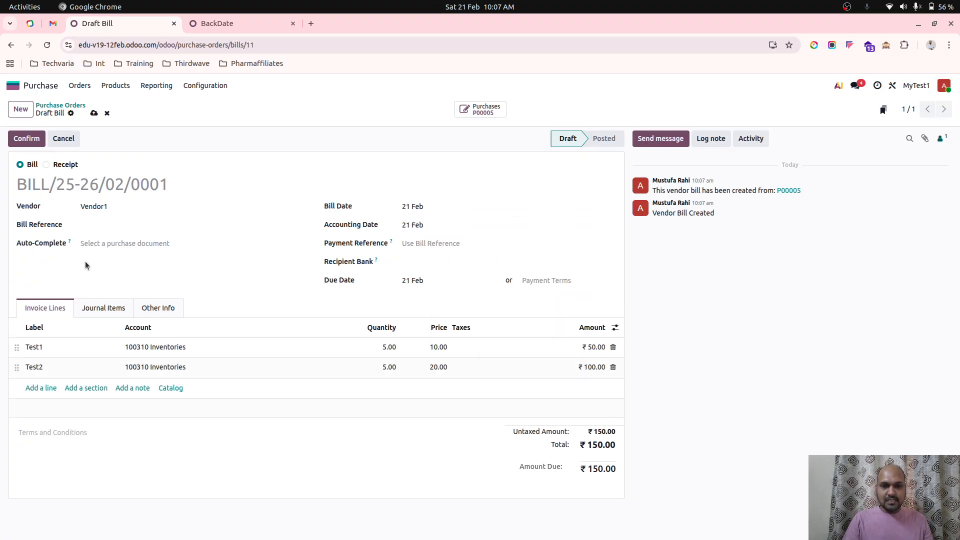
left_click(31, 143)
In the browser tab showing the BackDate category, switch to Accounting and bring up the Balance Sheet
left_click(238, 25)
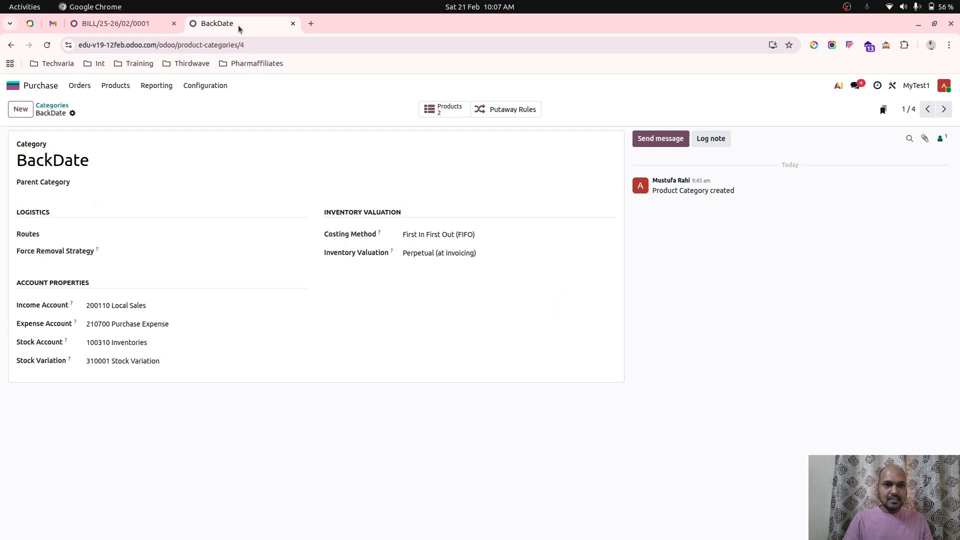
left_click(32, 85)
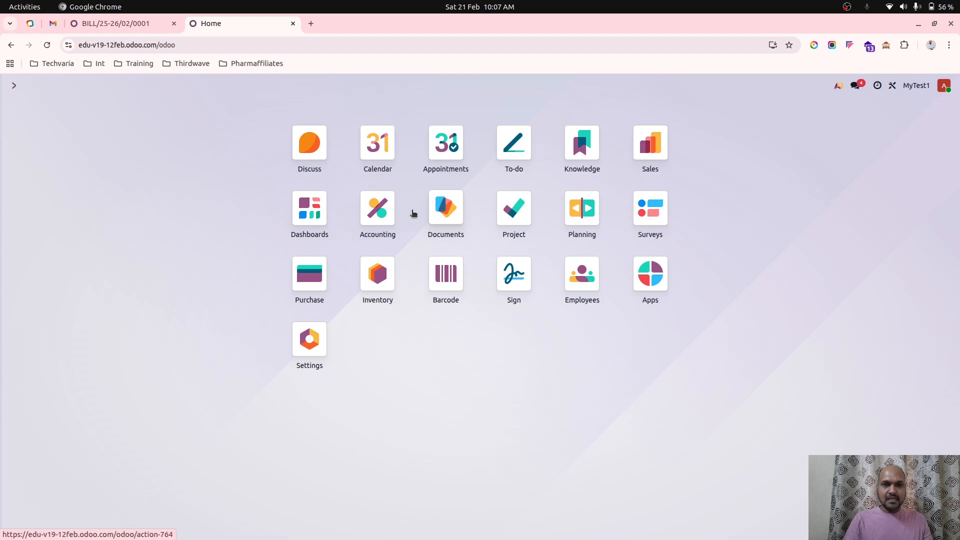
left_click(382, 225)
left_click(301, 85)
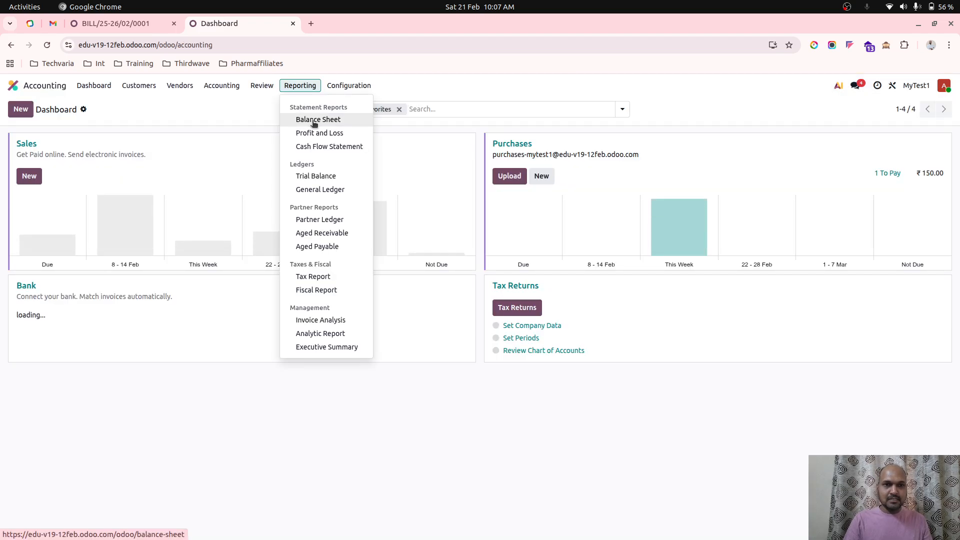
left_click(315, 120)
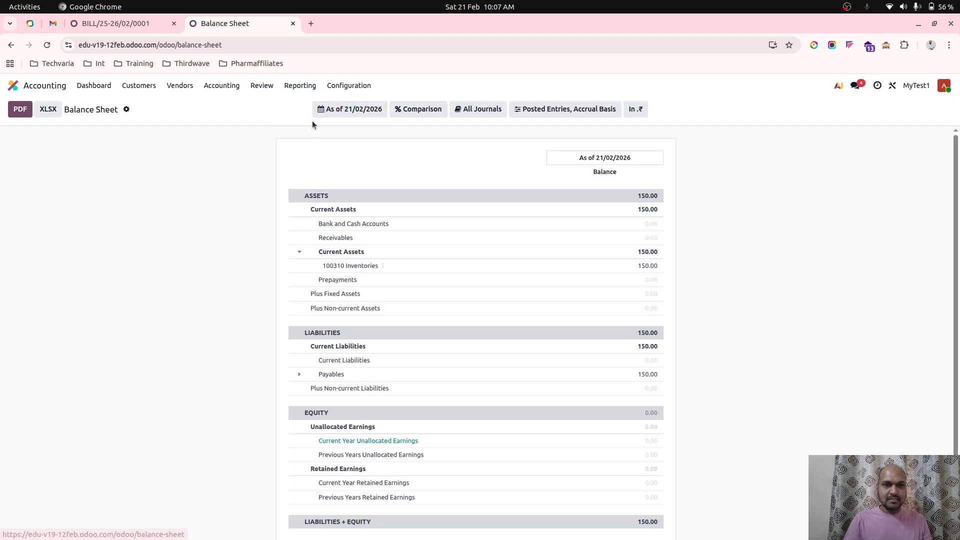
Examine the general ledger entries of account 100310 Inventories from the Balance Sheet, and return to the posted vendor bill
left_click(383, 267)
left_click(394, 274)
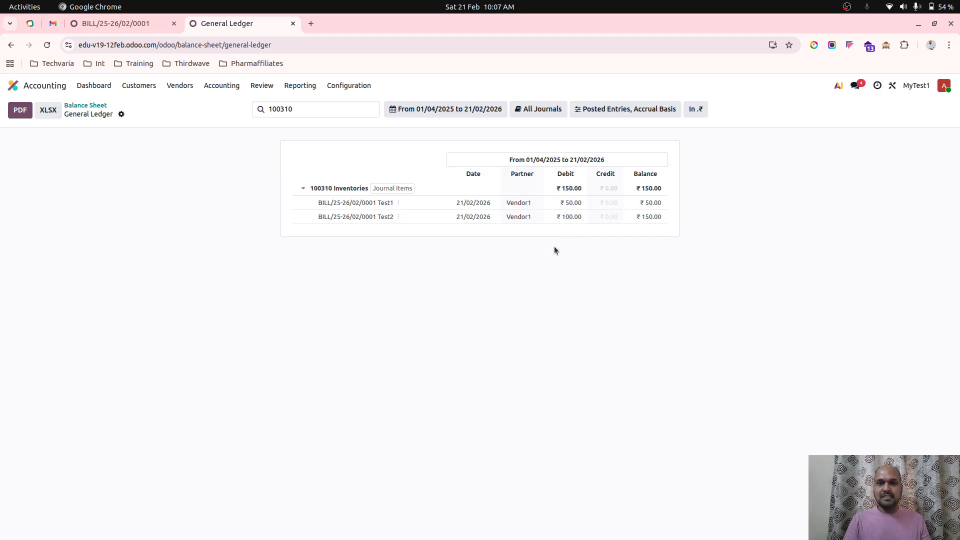
left_click(141, 25)
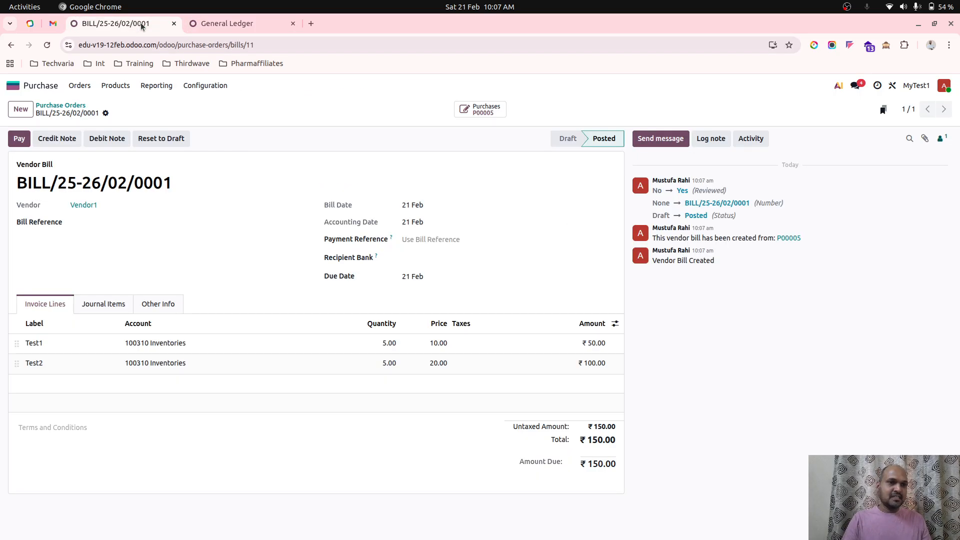
Duplicate purchase order P00005 from the Purchase Orders list and set the copy's vendor to Vendor2
left_click(77, 106)
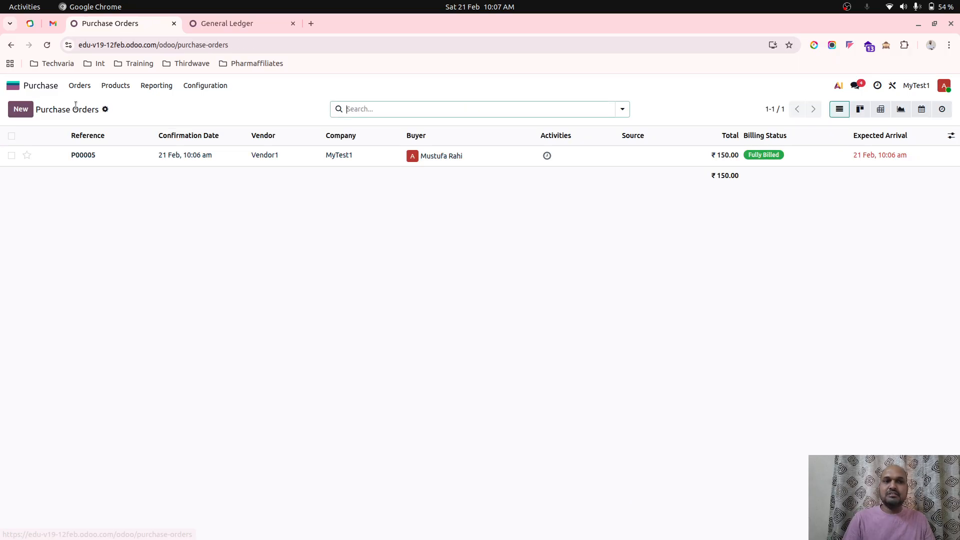
left_click(100, 154)
left_click(66, 113)
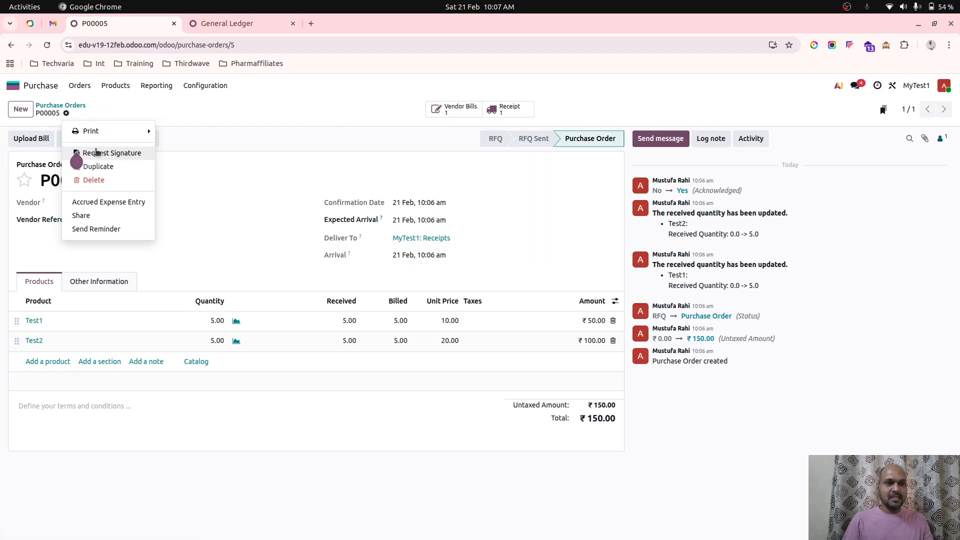
left_click(80, 164)
left_click(125, 203)
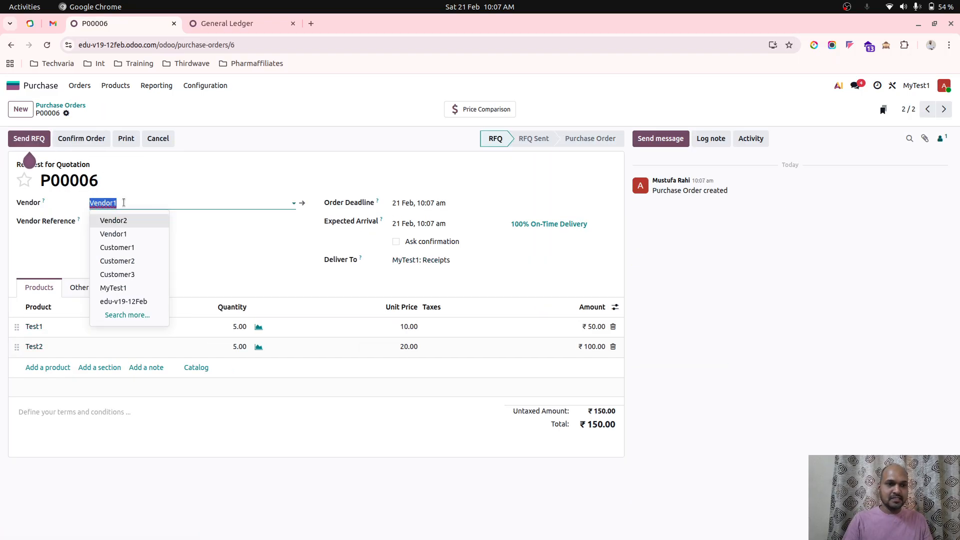
left_click(140, 223)
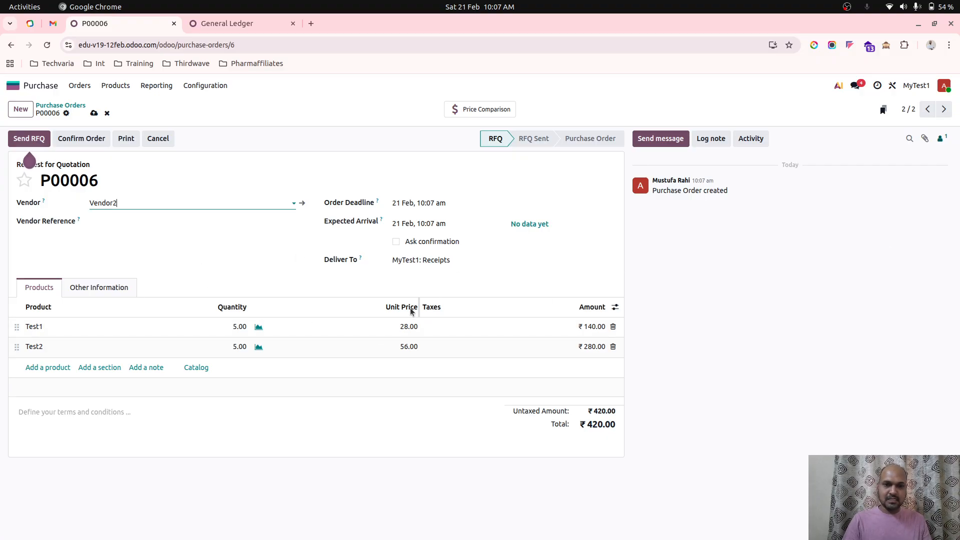
Set the unit prices on the new quotation to 12 for Test1 and 25 for Test2
left_click(393, 324)
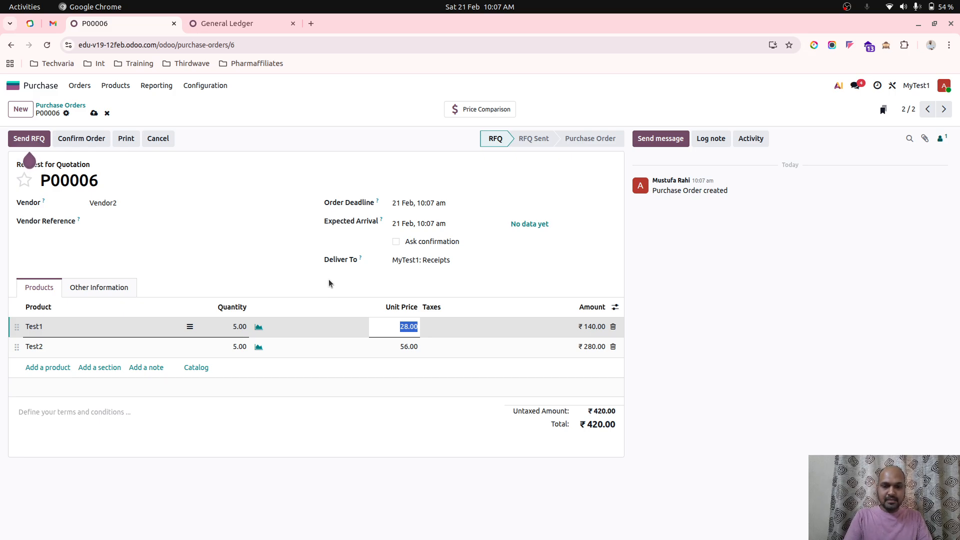
type("12")
left_click(401, 348)
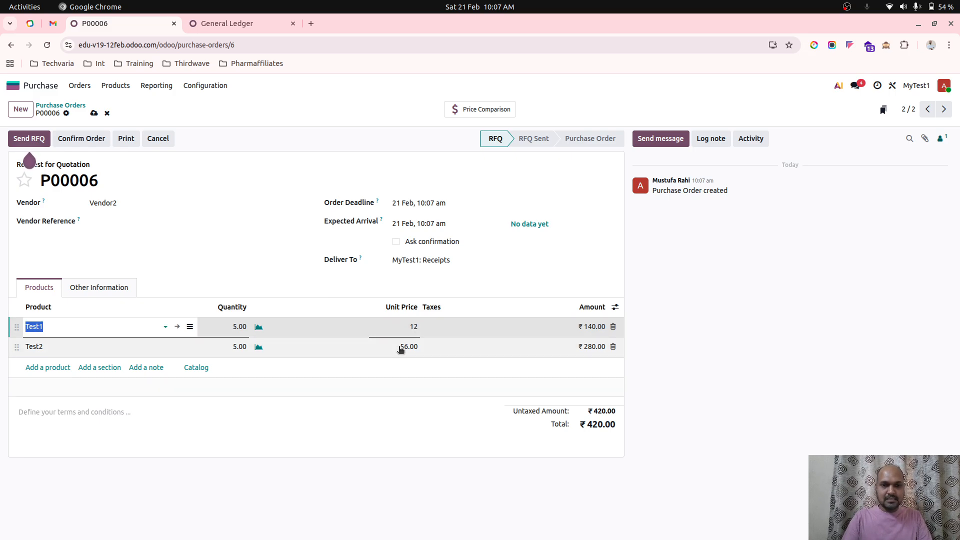
type("25")
key("Tab")
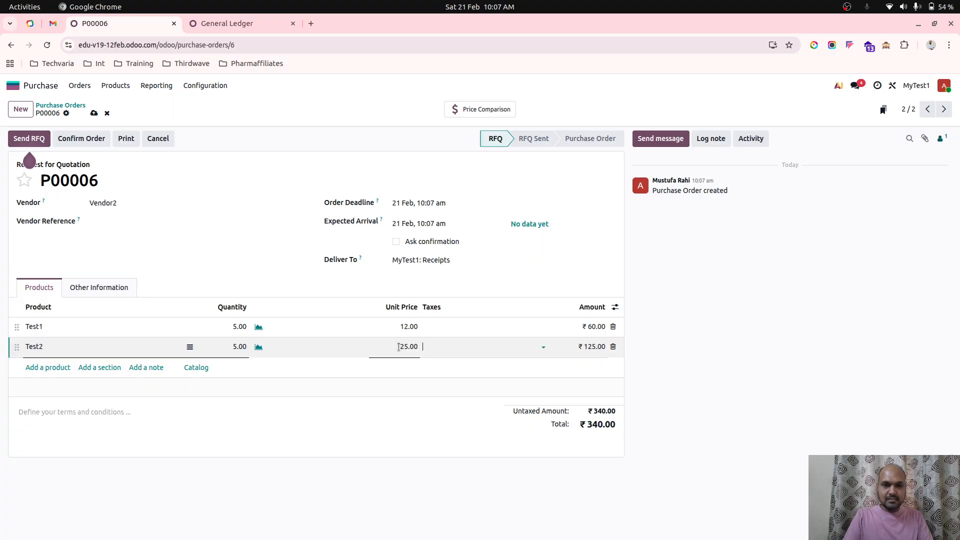
Set the quantities of Test1 and Test2 to 1 and save the quotation
left_click(229, 325)
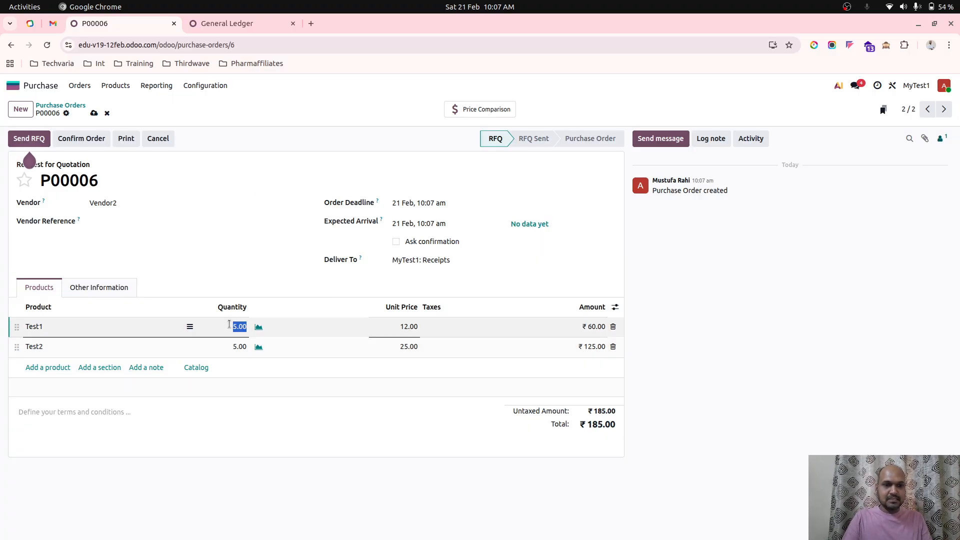
type("1")
left_click(234, 347)
type("1")
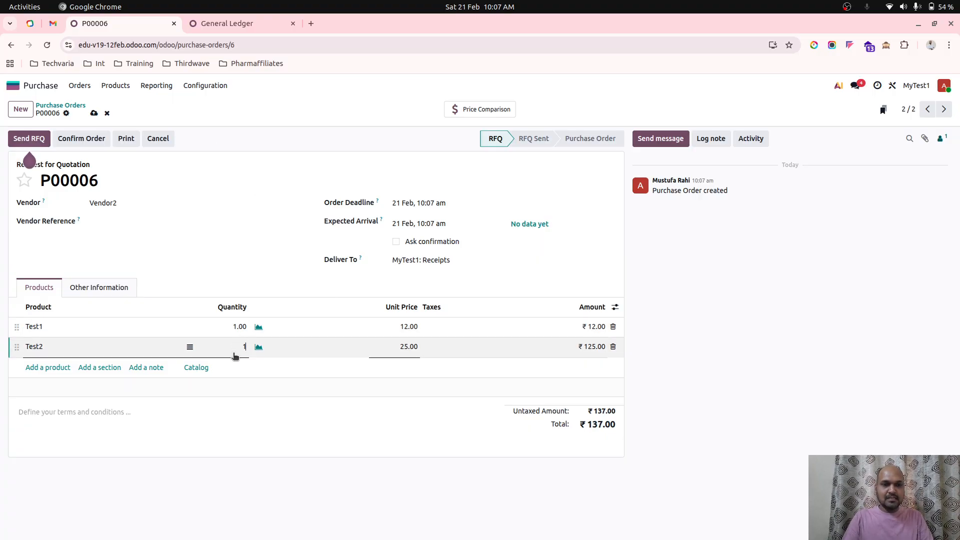
left_click(202, 259)
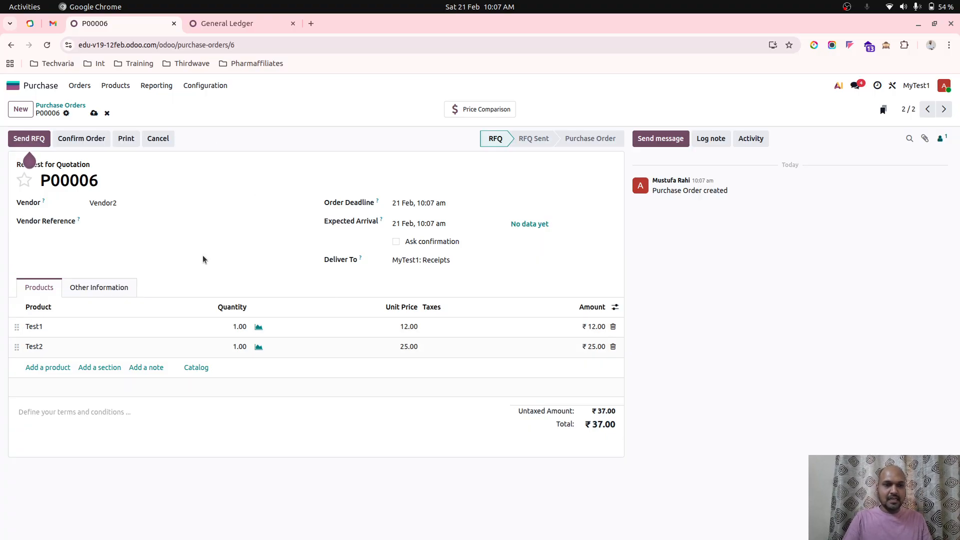
left_click(94, 113)
Set the quantities of Test1 and Test2 on the quotation to 5
left_click(233, 328)
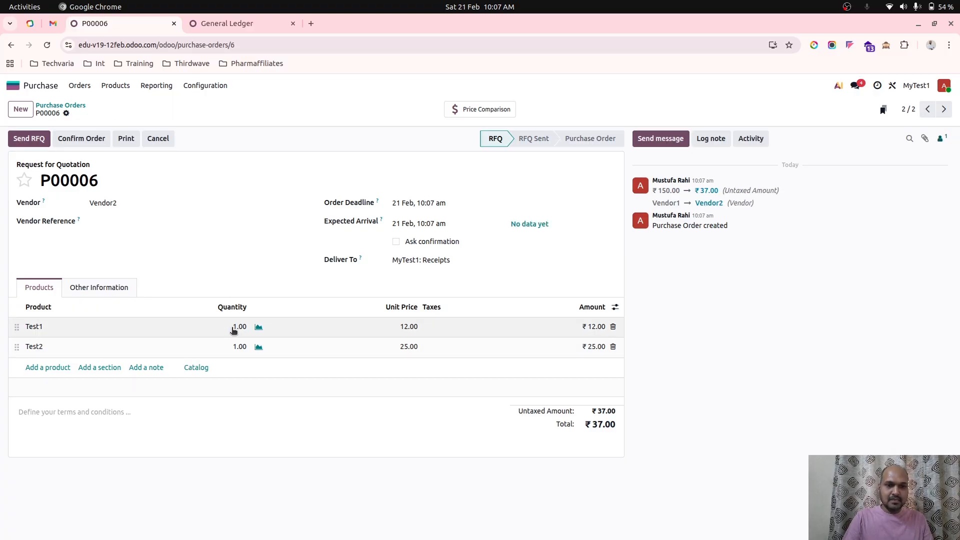
type("5")
left_click(241, 352)
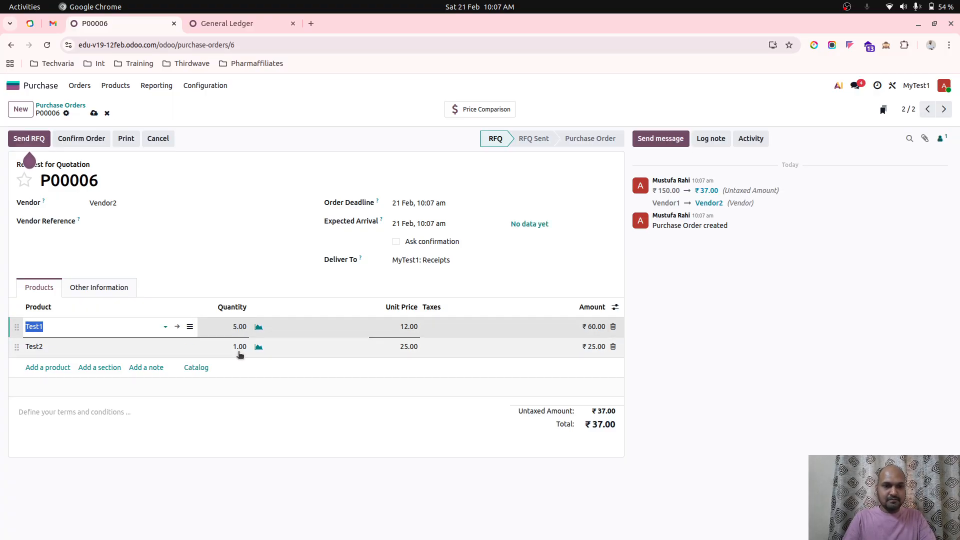
type("5")
left_click(241, 278)
Backdate the quotation's expected arrival and order deadline to 1 Feb 2026 and save it
left_click(452, 224)
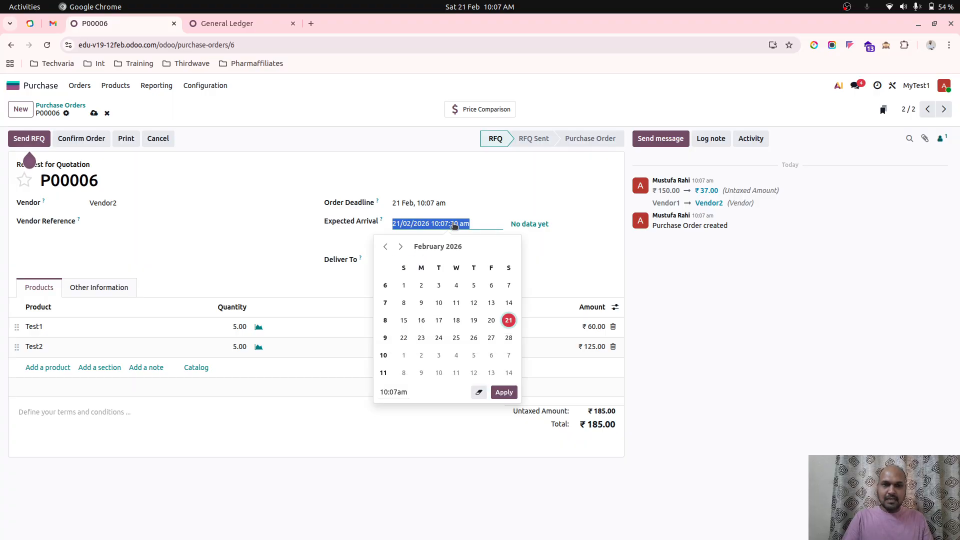
left_click(405, 286)
key("shift+Tab")
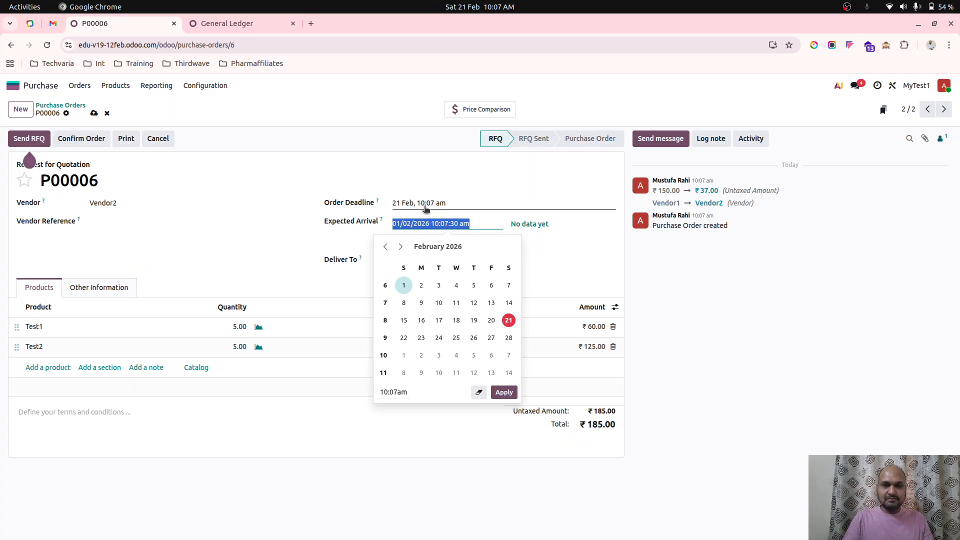
left_click(460, 265)
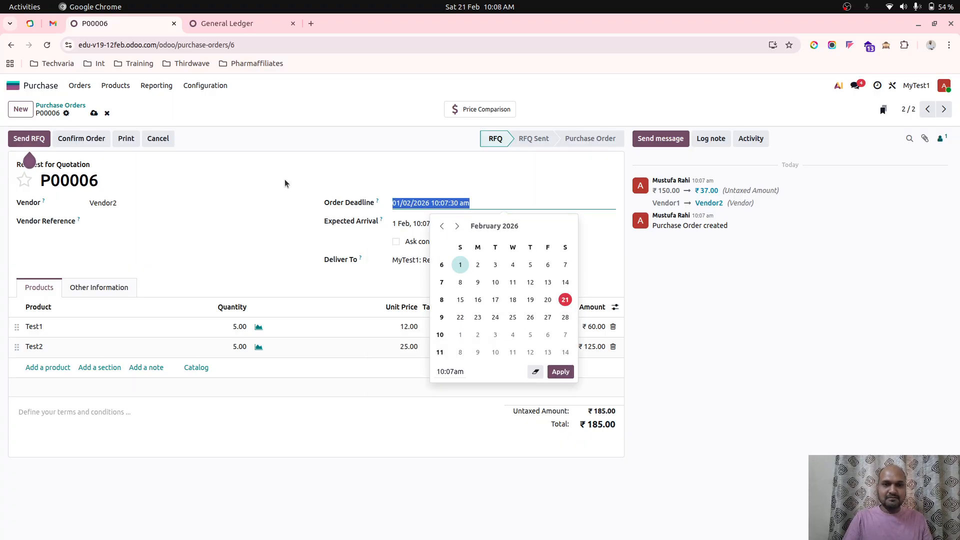
left_click(182, 152)
left_click(94, 113)
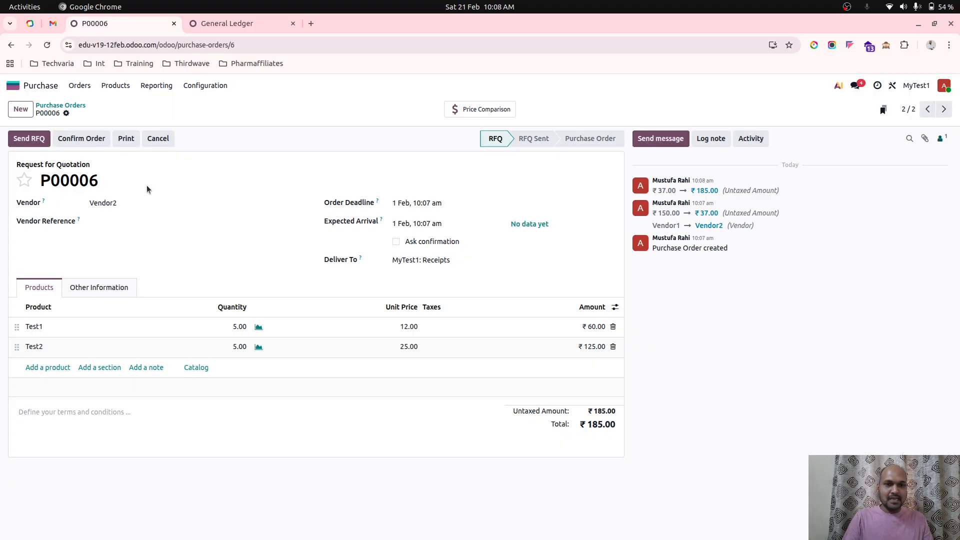
Confirm purchase order P00006 and validate its receipt
left_click(84, 140)
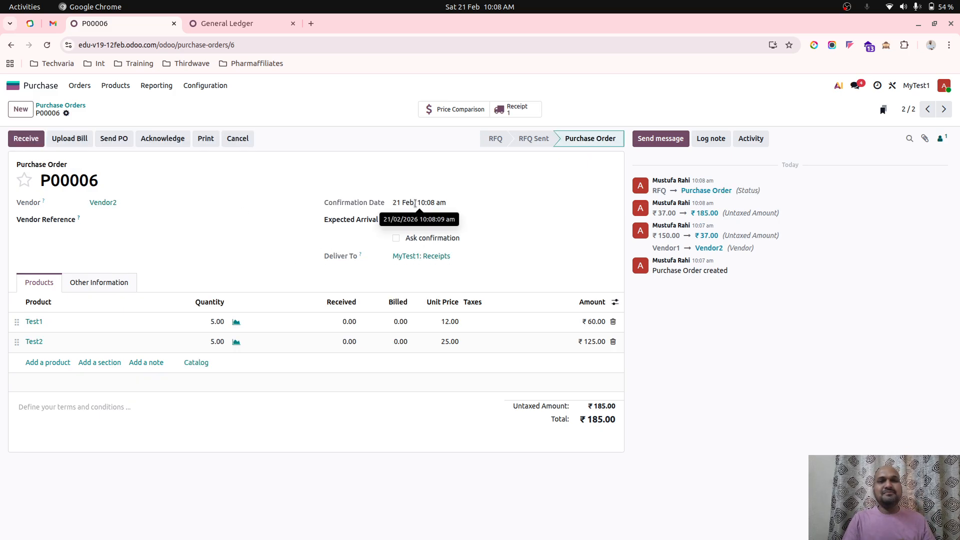
left_click(515, 109)
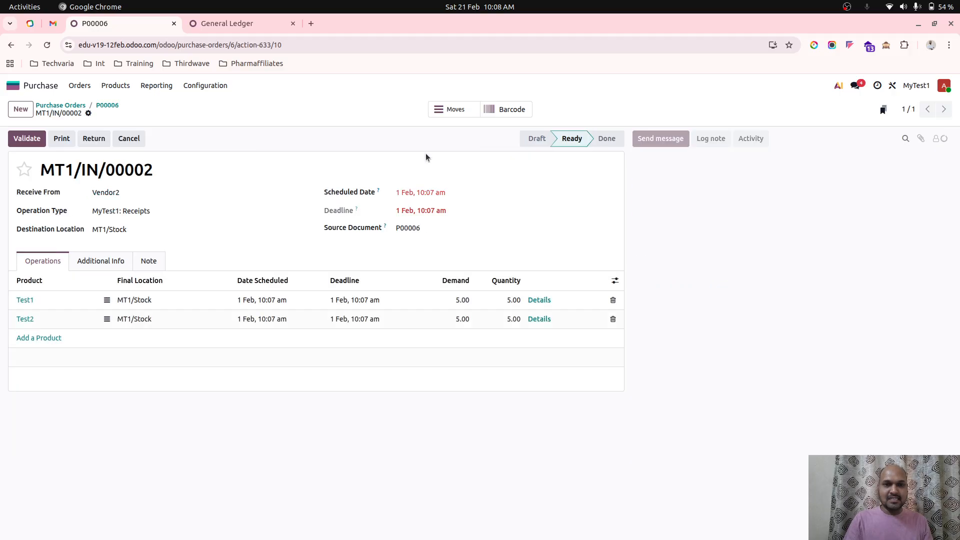
left_click(28, 139)
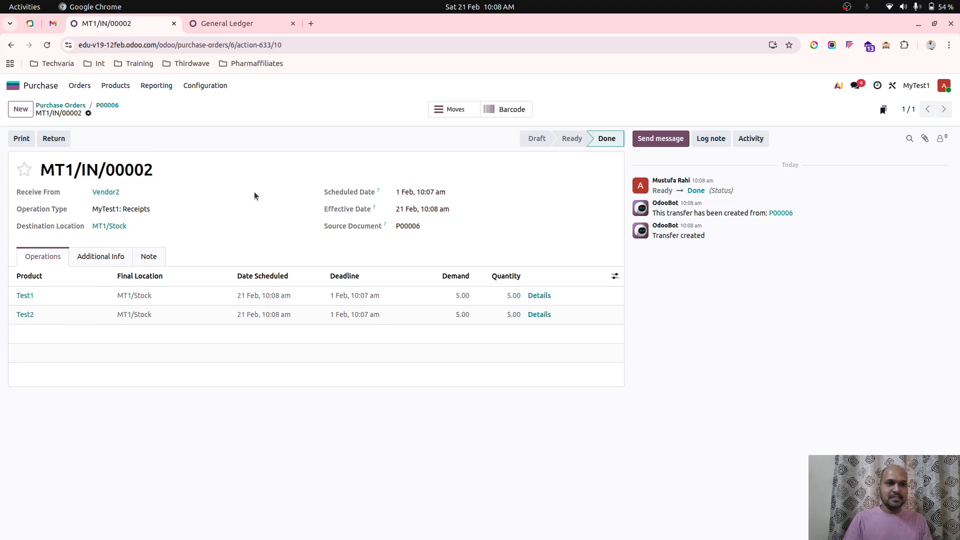
Reload the General Ledger to check account 100310 Inventories for new entries, and return to the receipt
left_click(240, 24)
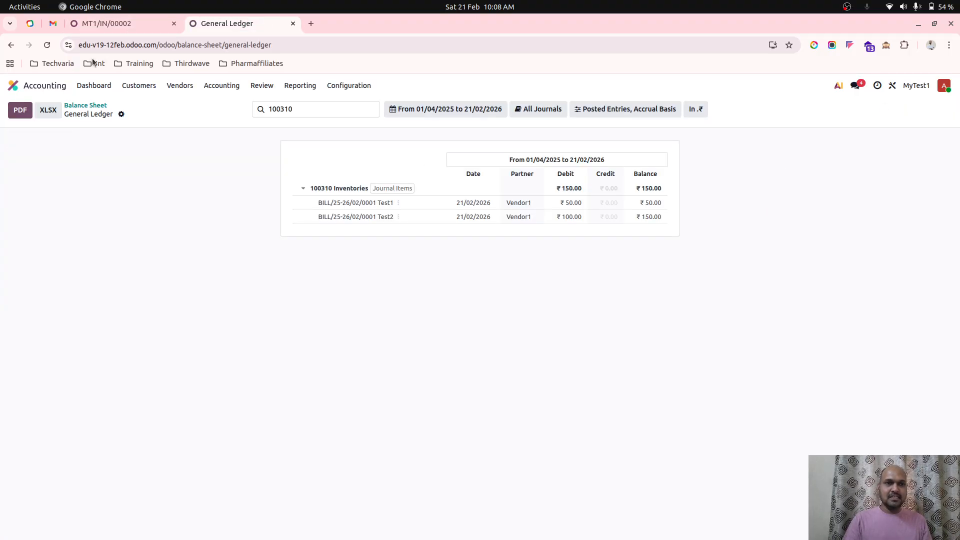
left_click(47, 44)
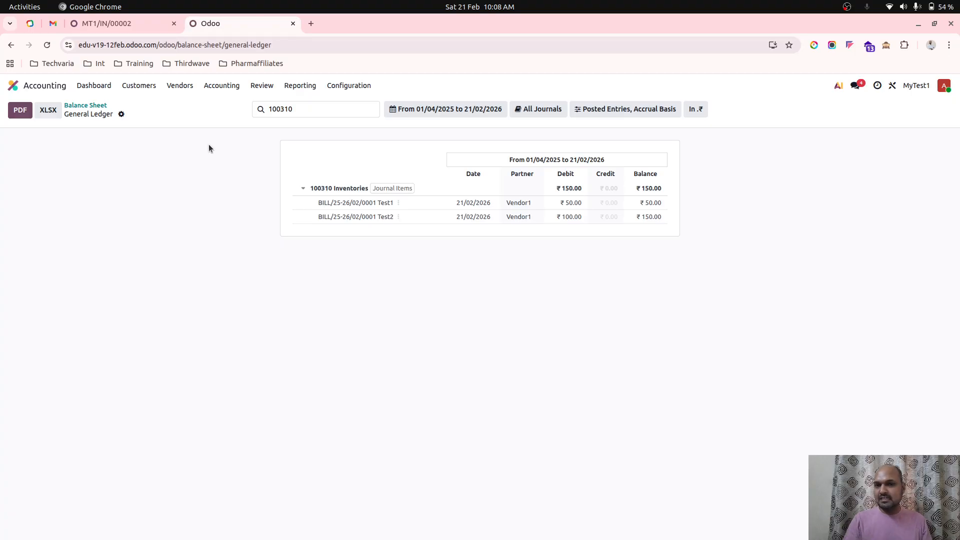
left_click(136, 21)
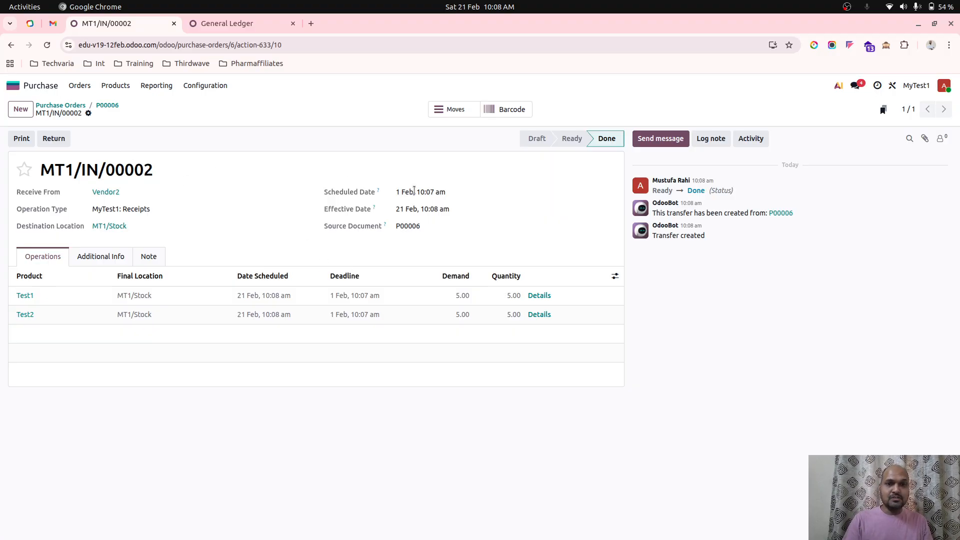
Backdate the effective date of the validated receipt to 1 Feb 2026 and save it
left_click(89, 113)
left_click(124, 230)
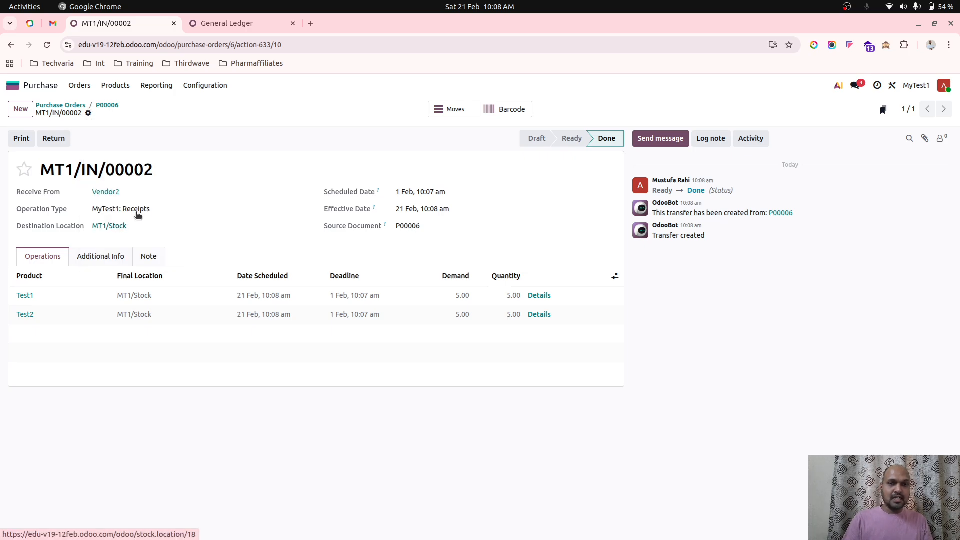
left_click(433, 211)
left_click(461, 273)
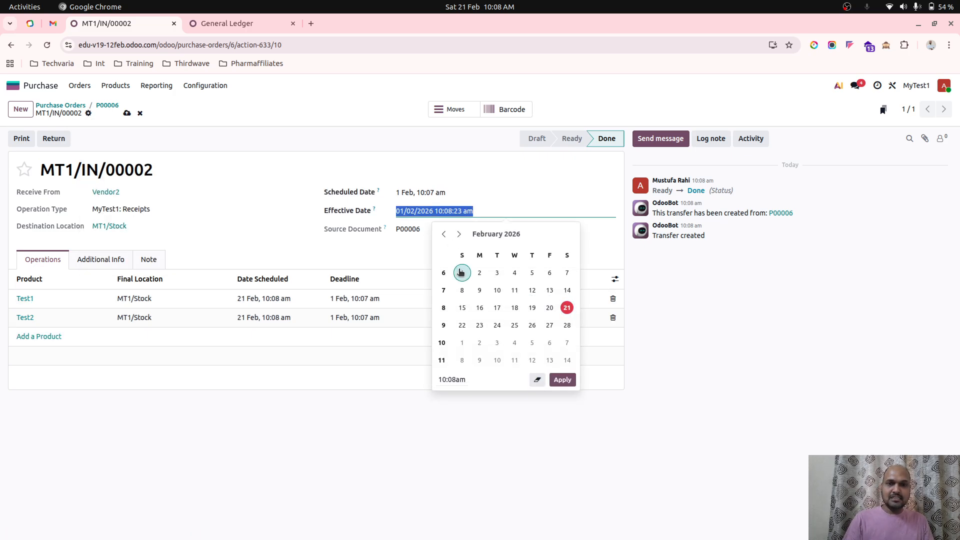
left_click(346, 236)
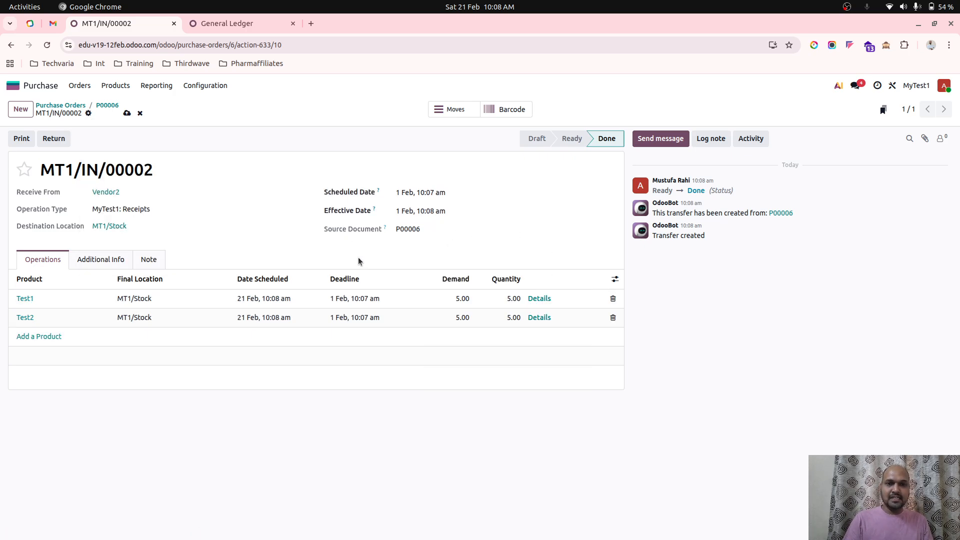
left_click(127, 113)
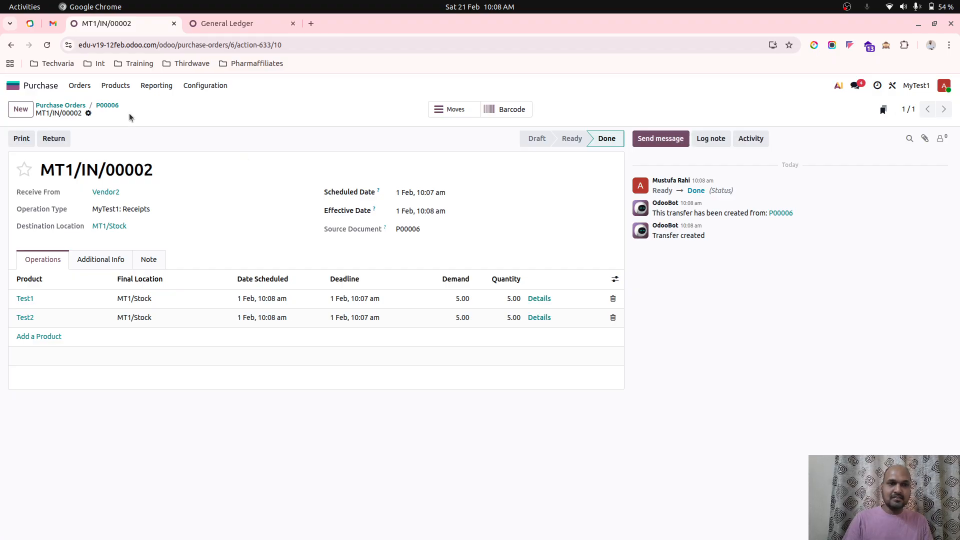
Recheck the 100310 Inventories entries in a refreshed General Ledger, and go back to the backdated receipt
left_click(218, 25)
left_click(47, 44)
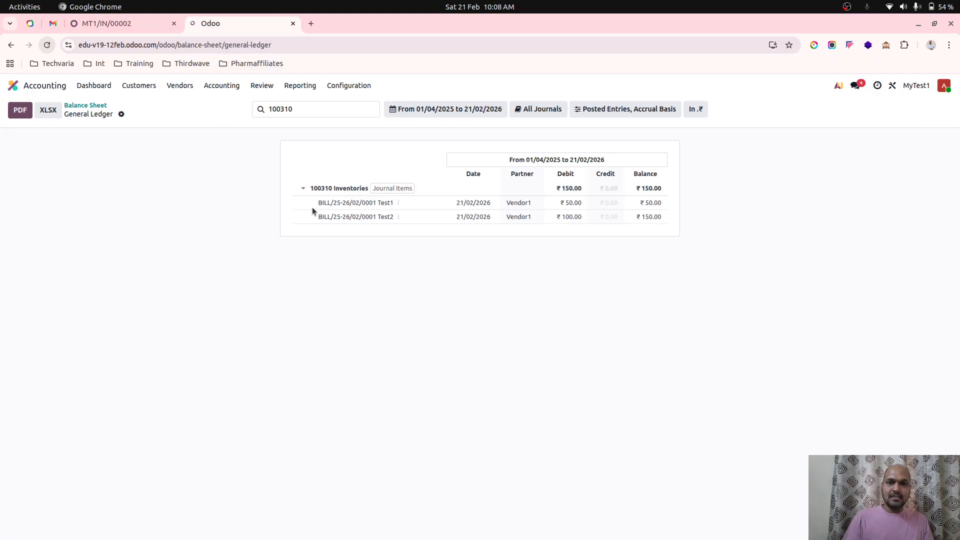
left_click(162, 25)
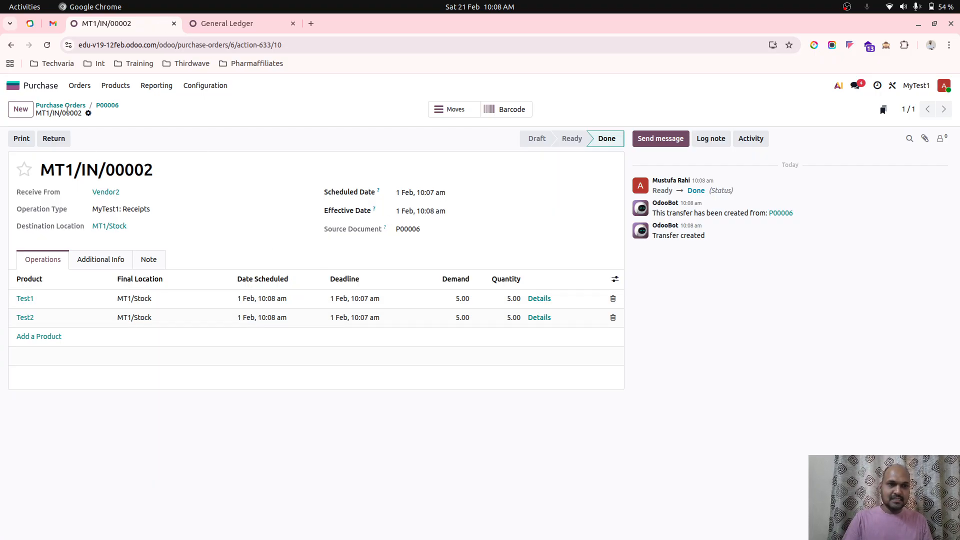
Leave the receipt and bring up the Purchase Orders list in the Purchase app
left_click(107, 105)
left_click(12, 85)
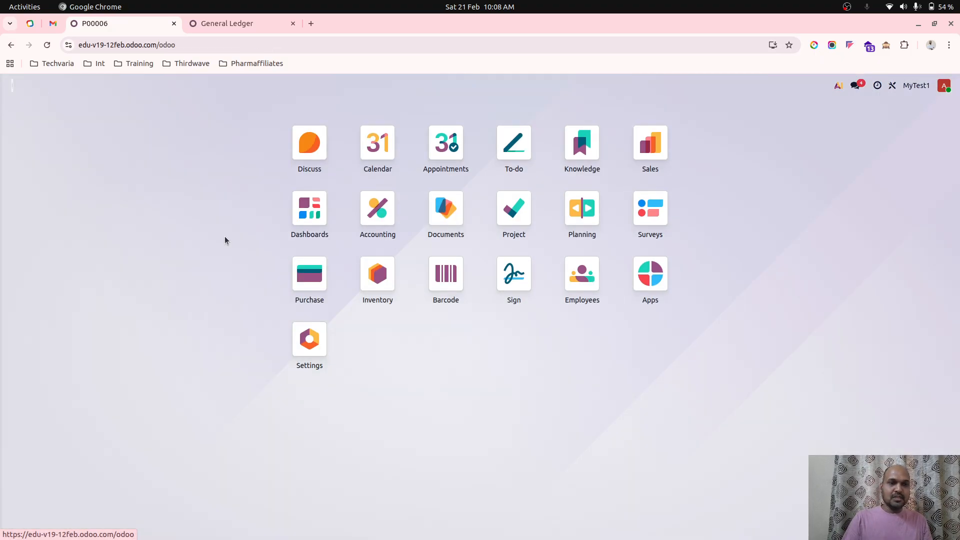
left_click(315, 281)
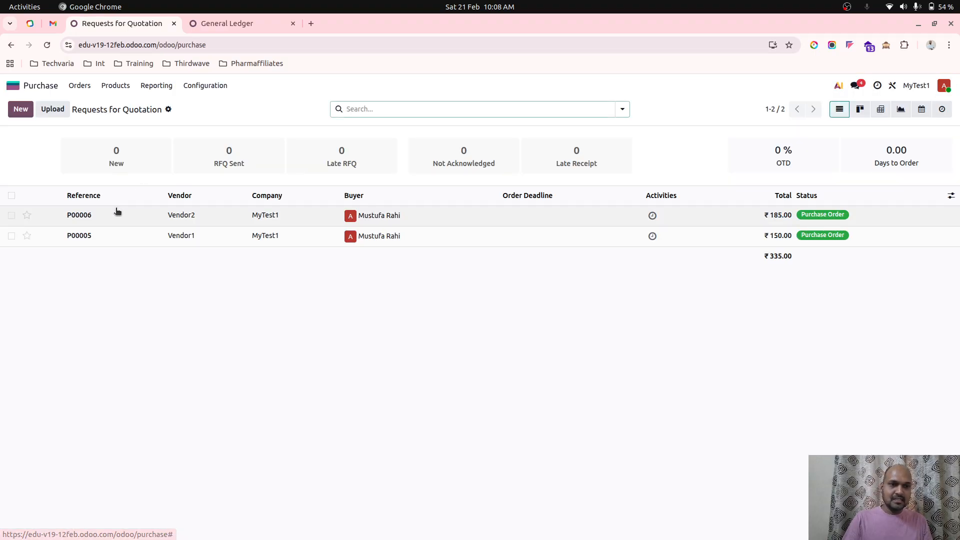
left_click(80, 86)
left_click(86, 118)
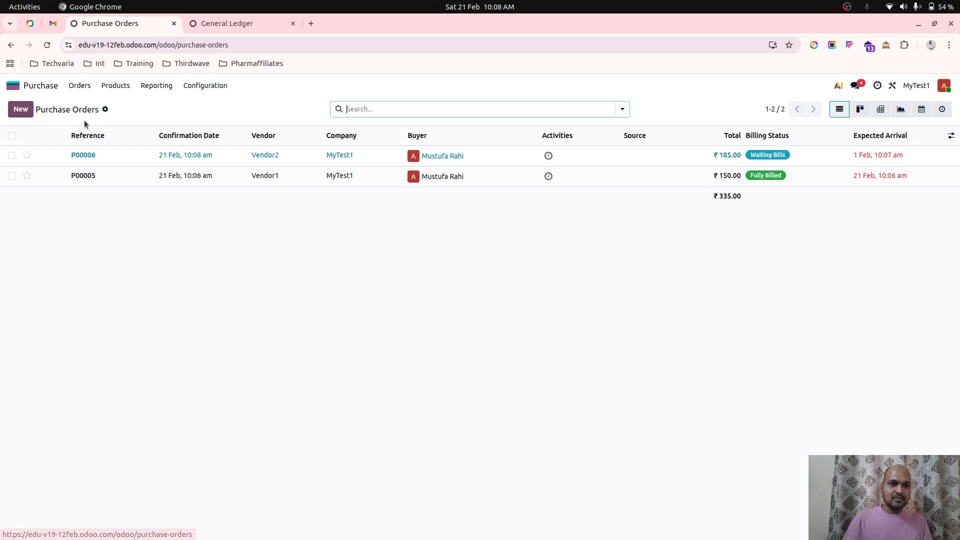
Create a vendor bill from P00006, set its bill date and accounting date to 1 Feb, and save the draft
left_click(11, 156)
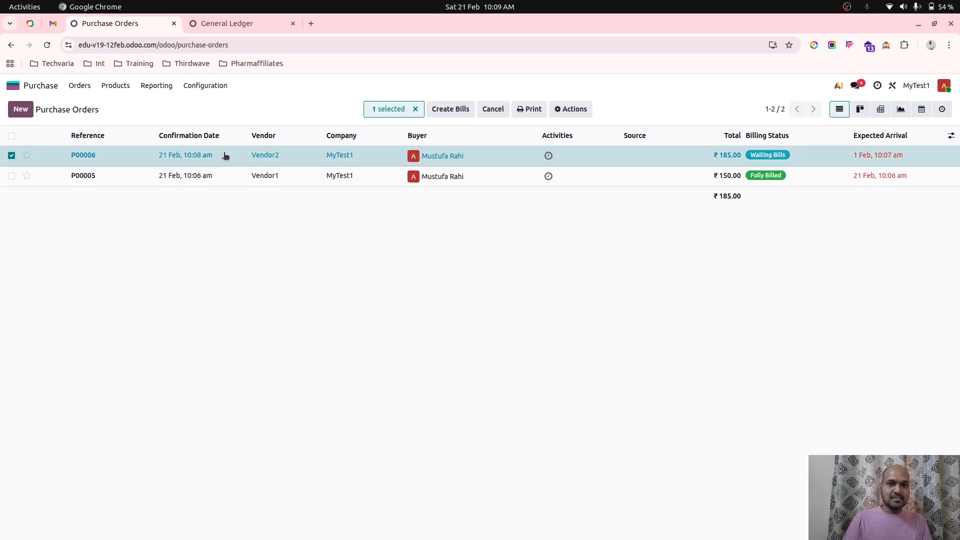
left_click(435, 110)
left_click(451, 207)
left_click(463, 267)
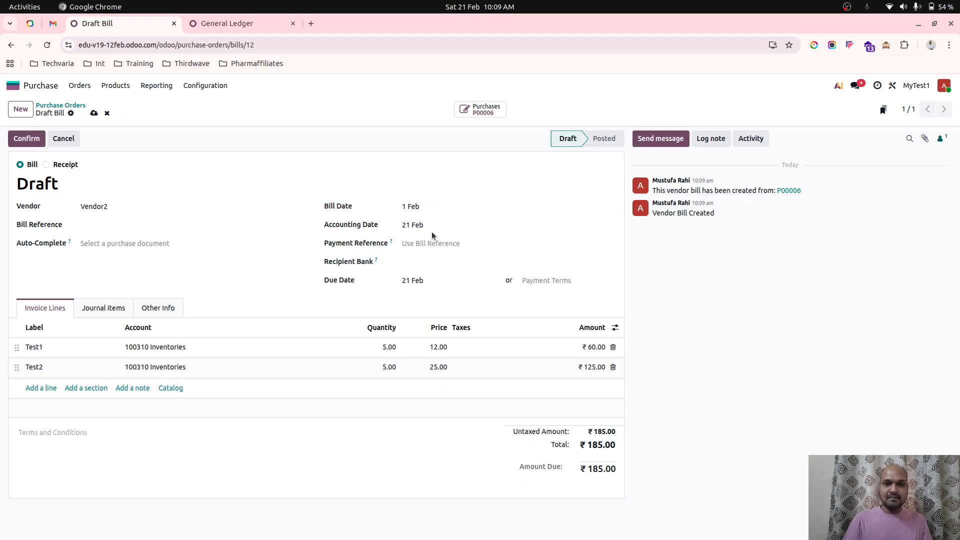
left_click(431, 226)
left_click(463, 284)
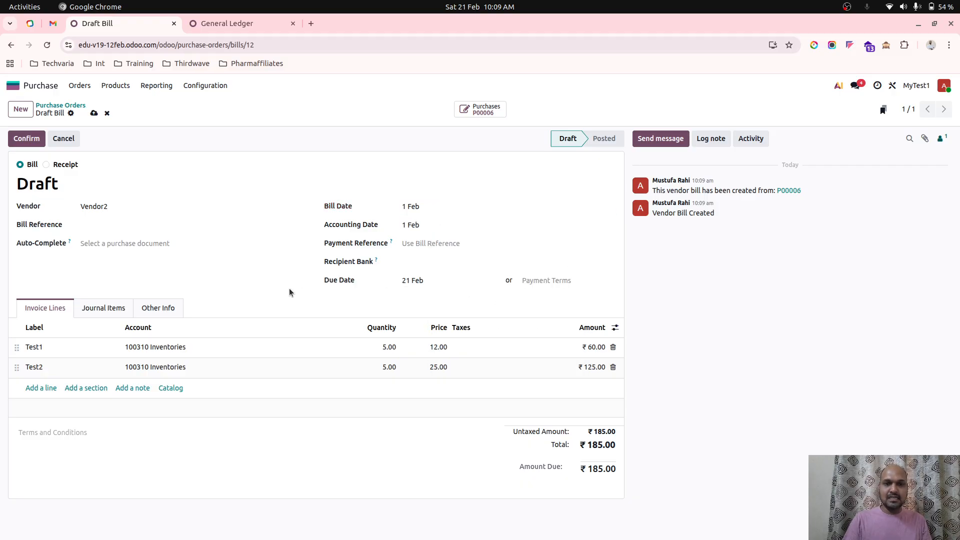
left_click(94, 111)
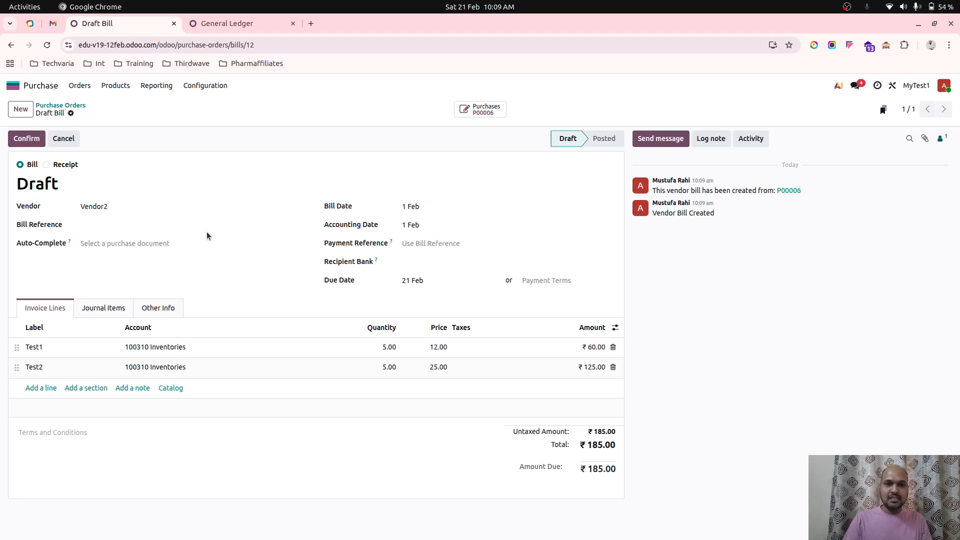
Confirm the vendor bill dated 1 Feb and recheck the 100310 Inventories entries in a refreshed General Ledger
left_click(26, 139)
left_click(227, 24)
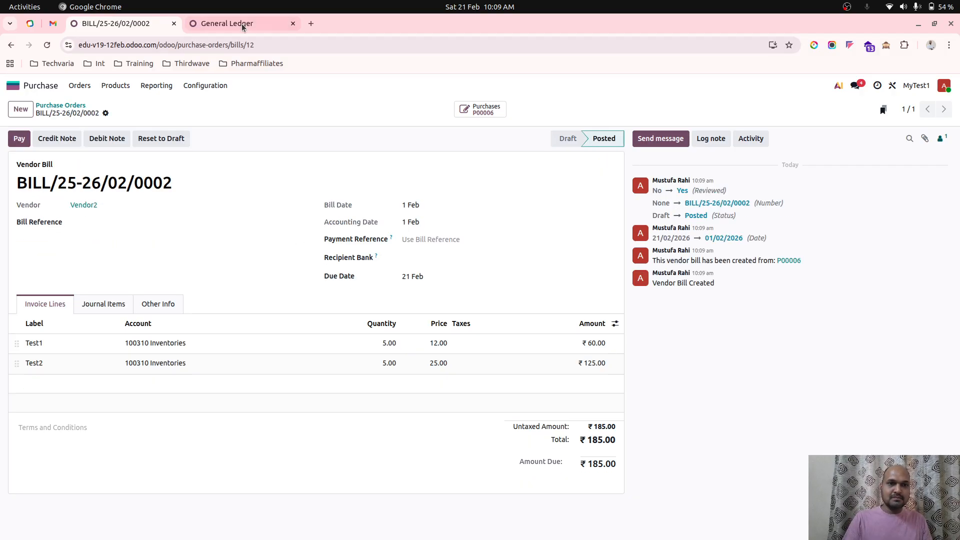
left_click(47, 45)
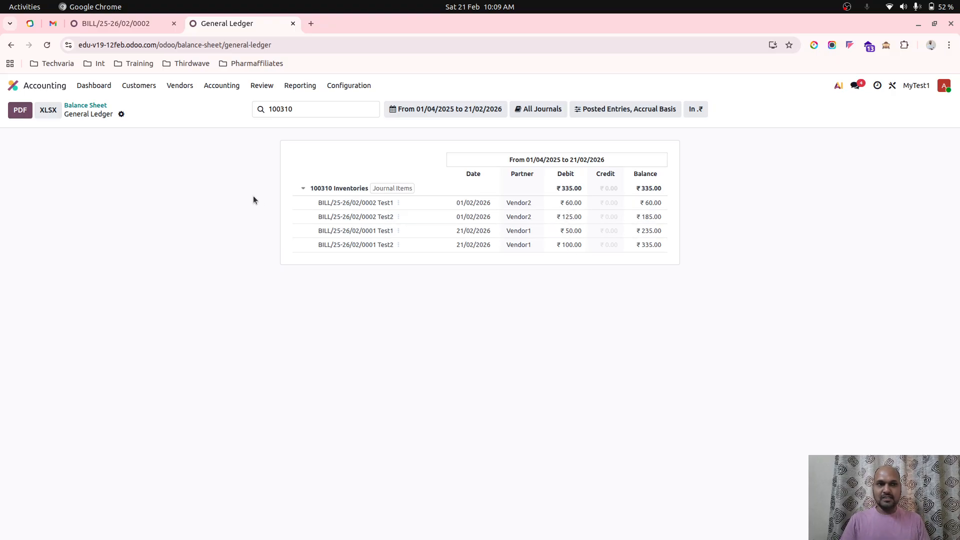
Switch to the Sales app and start a new quotation for Customer1
left_click(47, 90)
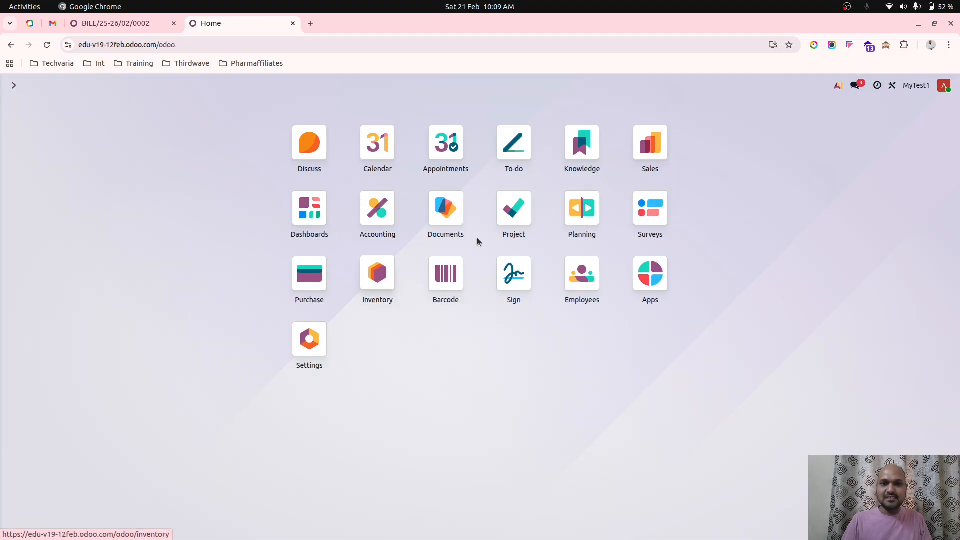
left_click(648, 156)
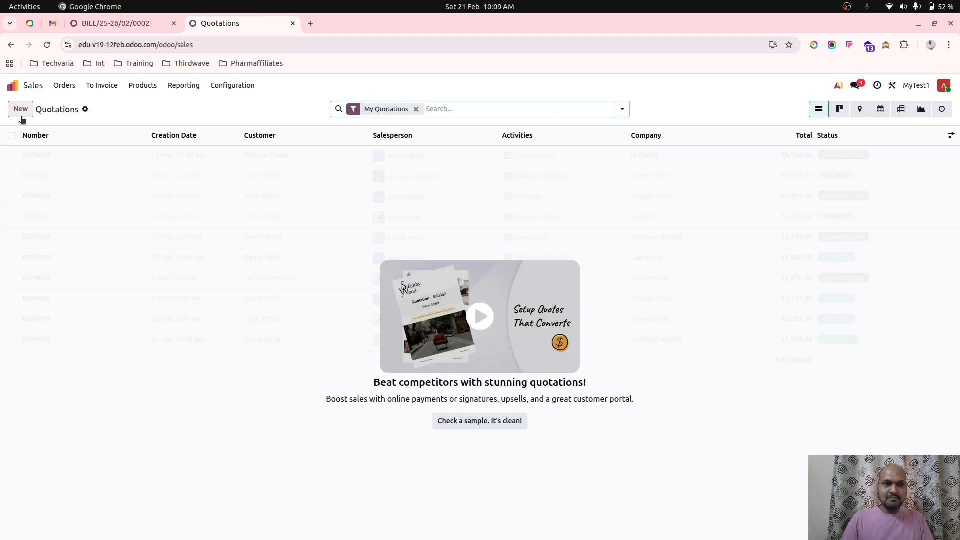
left_click(20, 109)
left_click(170, 189)
left_click(113, 210)
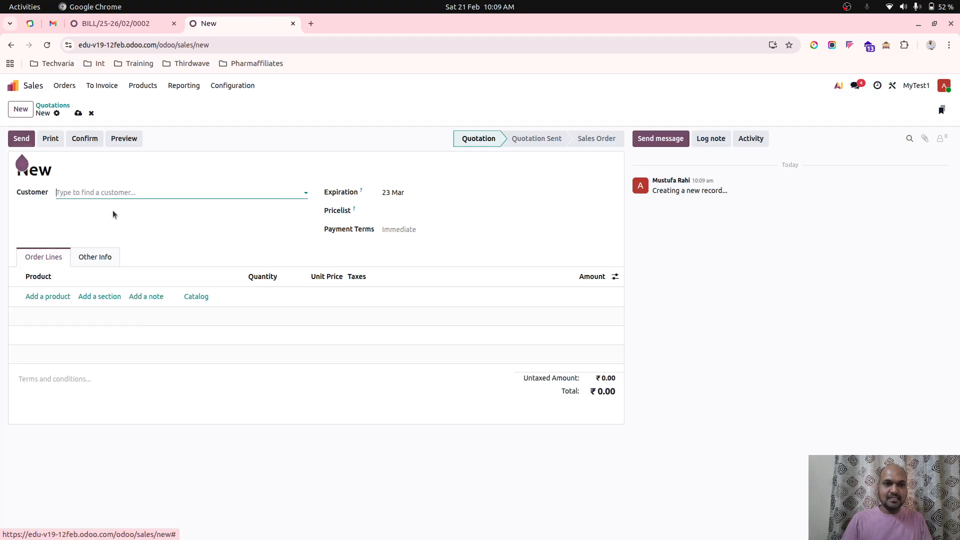
Add an order line for one unit of Test1 with a unit price of 100
left_click(58, 297)
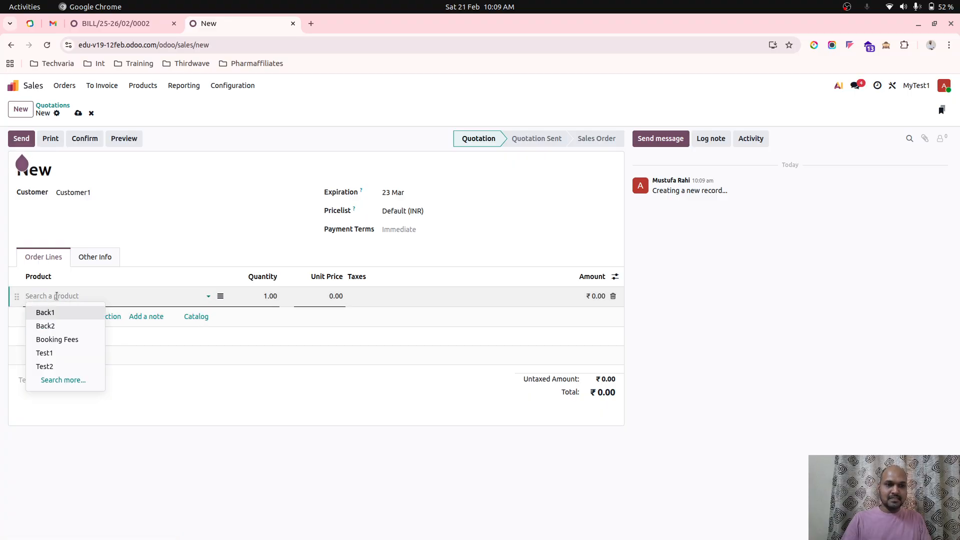
left_click(66, 352)
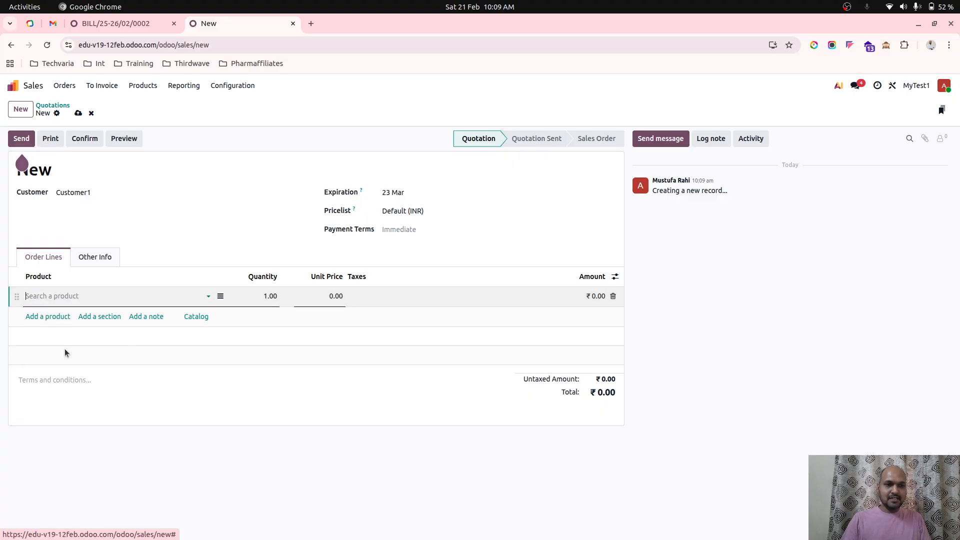
left_click(333, 296)
type("100")
key("Tab")
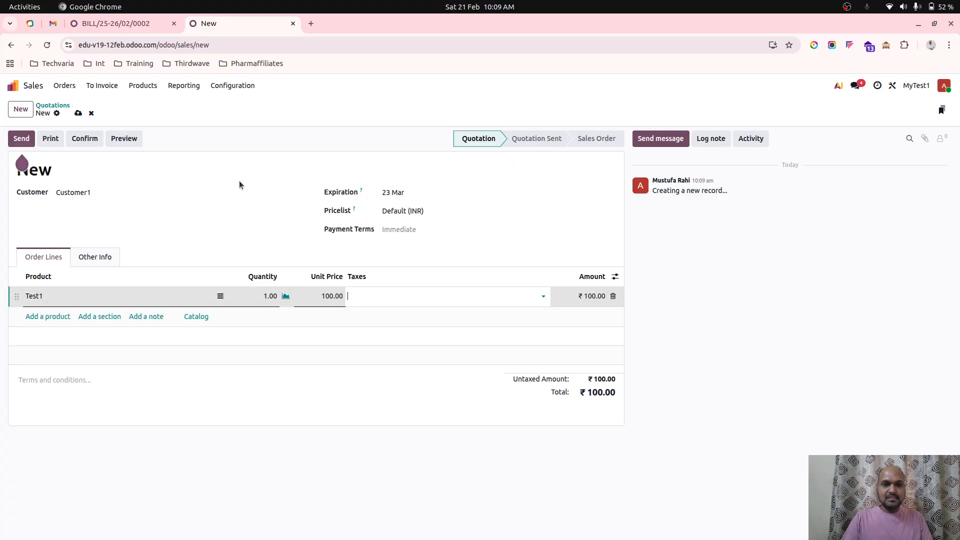
Confirm the quotation, validate its delivery of Test1, and return to the sales order
left_click(84, 139)
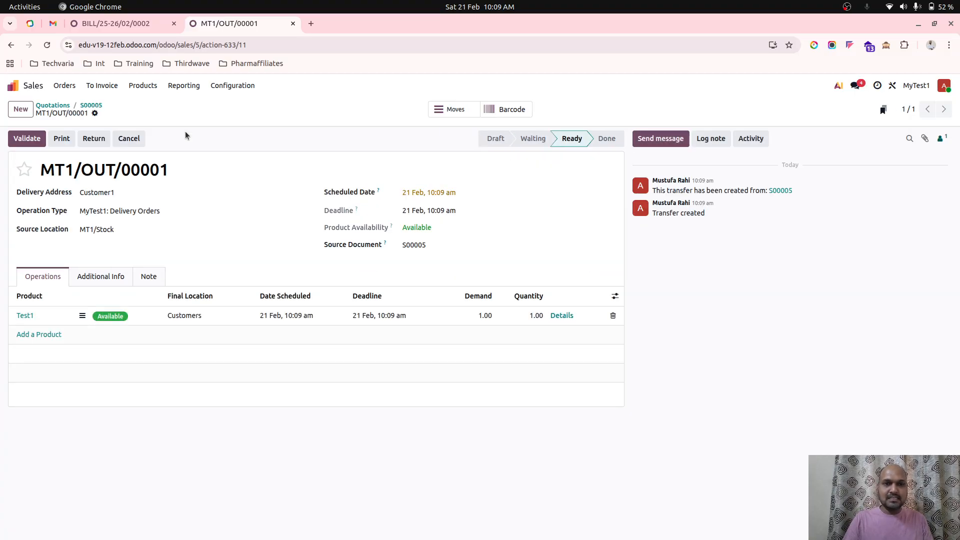
left_click(27, 139)
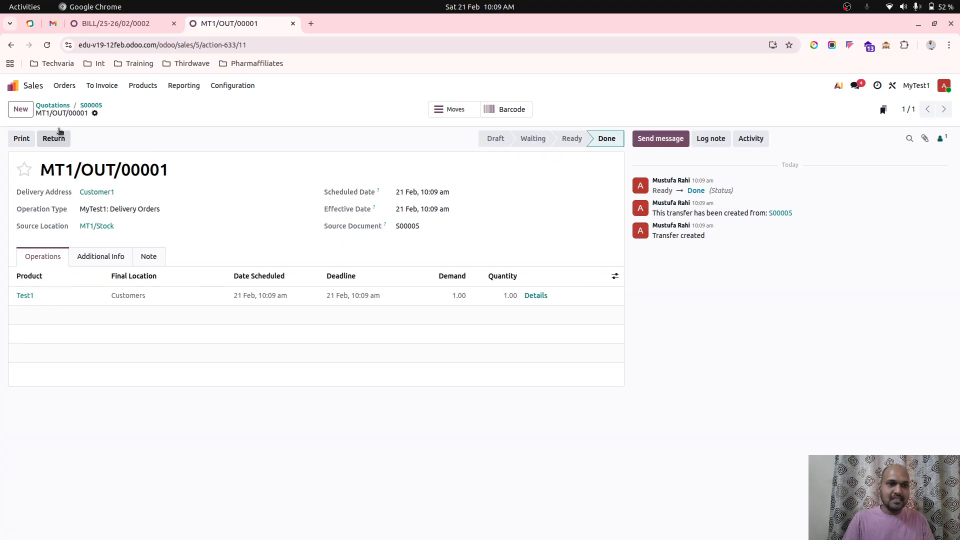
left_click(91, 106)
Create a regular invoice from the sales order and confirm it with its journal items shown
left_click(36, 139)
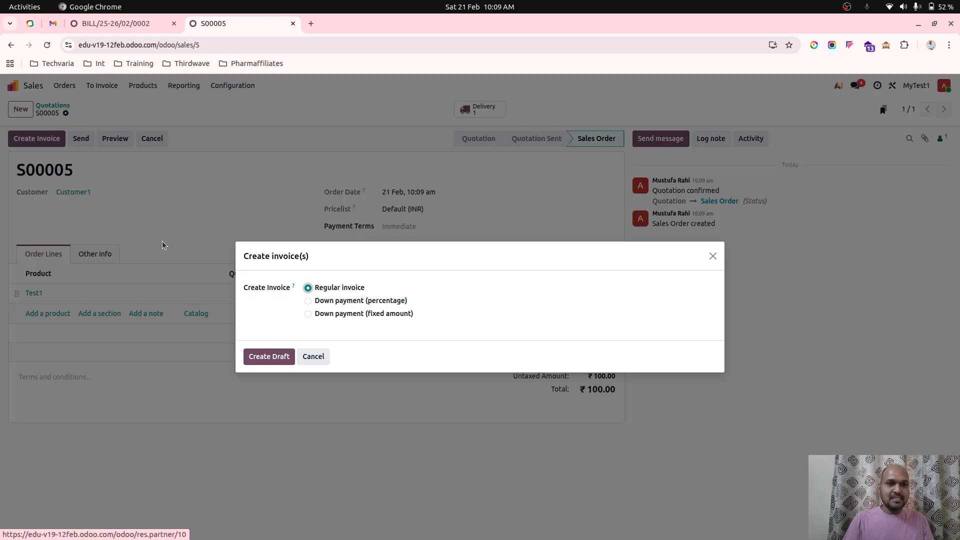
left_click(278, 357)
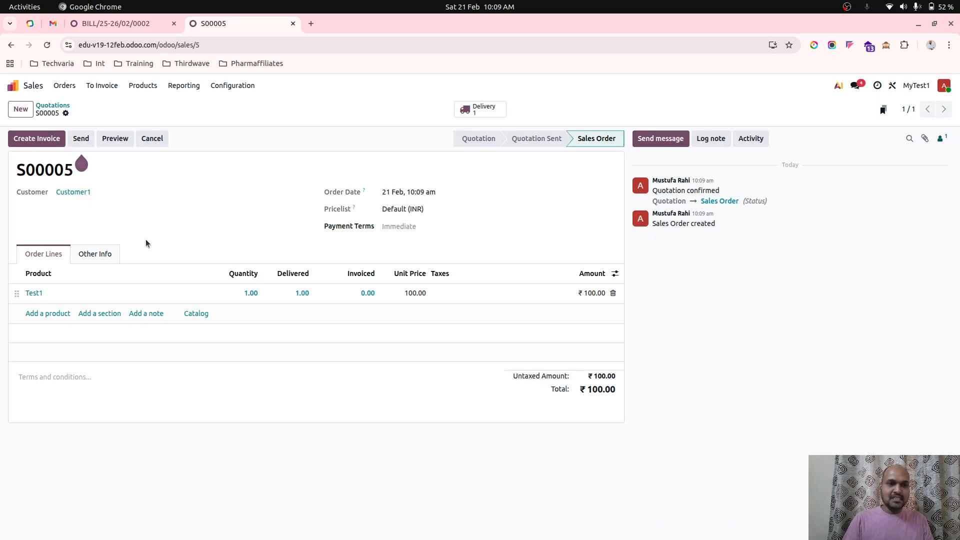
left_click(102, 270)
left_click(30, 141)
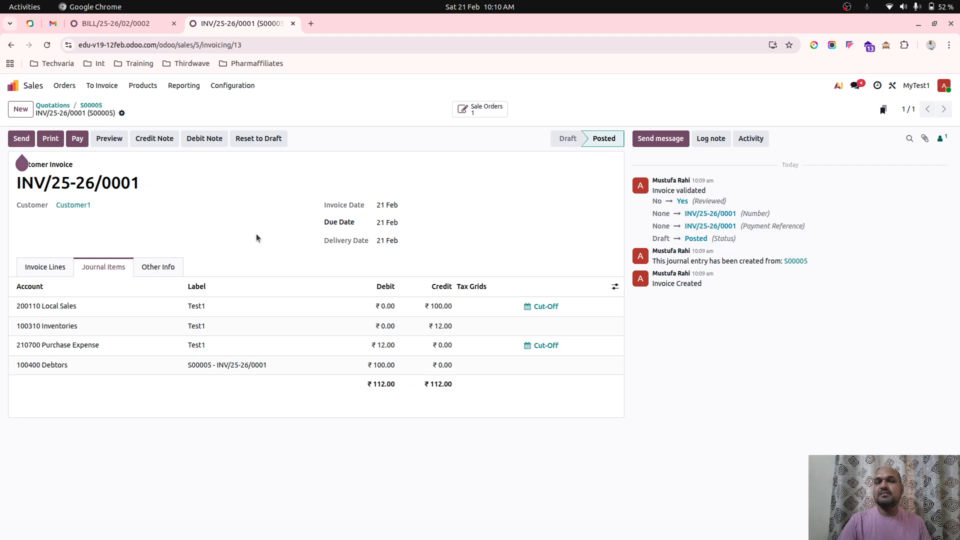
Examine the Balance Sheet in Accounting and the General Ledger entries behind its 100310 Inventories account
left_click(130, 20)
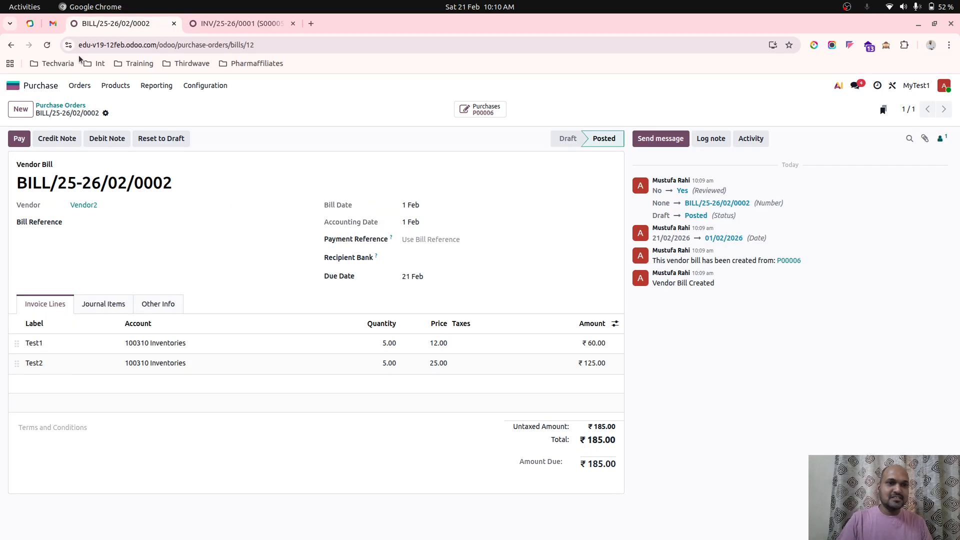
left_click(14, 86)
left_click(381, 219)
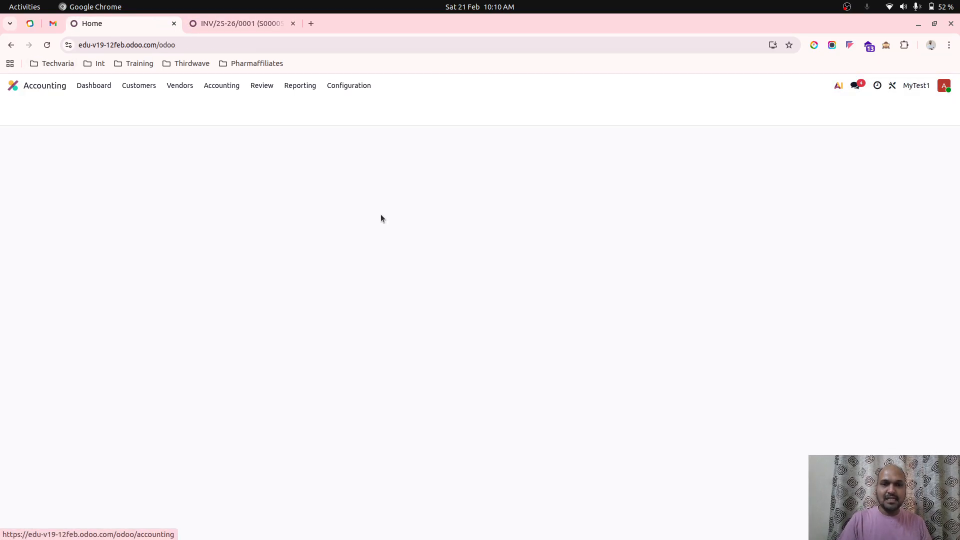
left_click(300, 86)
left_click(317, 118)
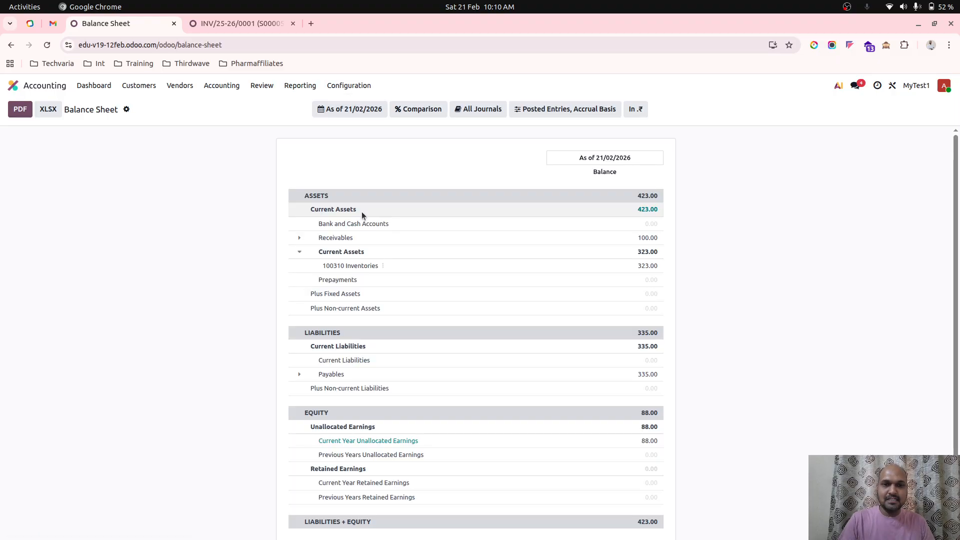
left_click(383, 265)
left_click(398, 272)
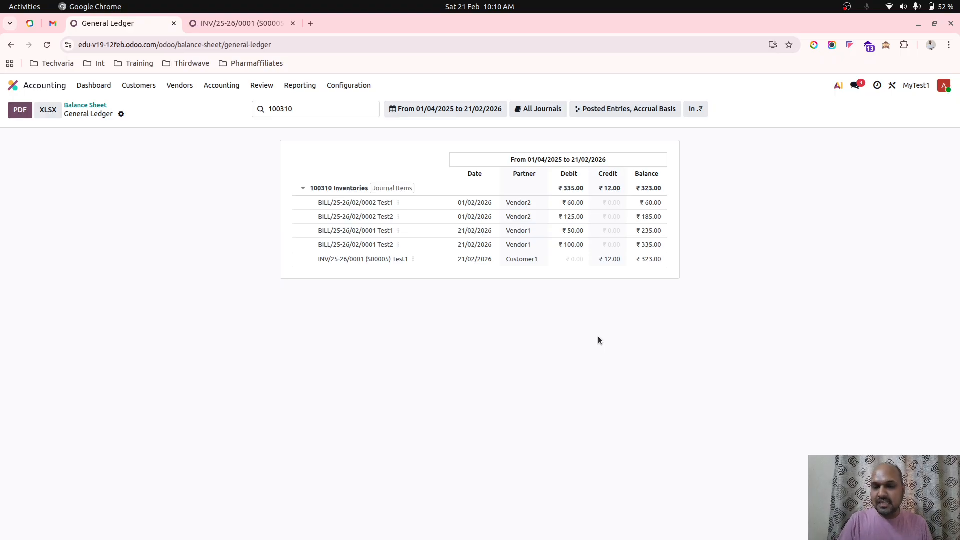
Switch to the Inventory app and bring up the Physical Inventory list
left_click(12, 85)
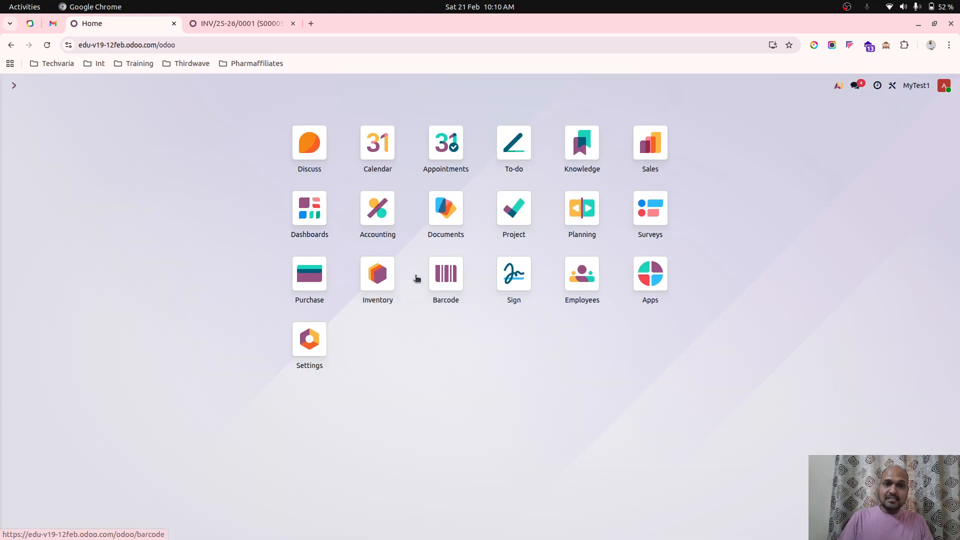
left_click(380, 235)
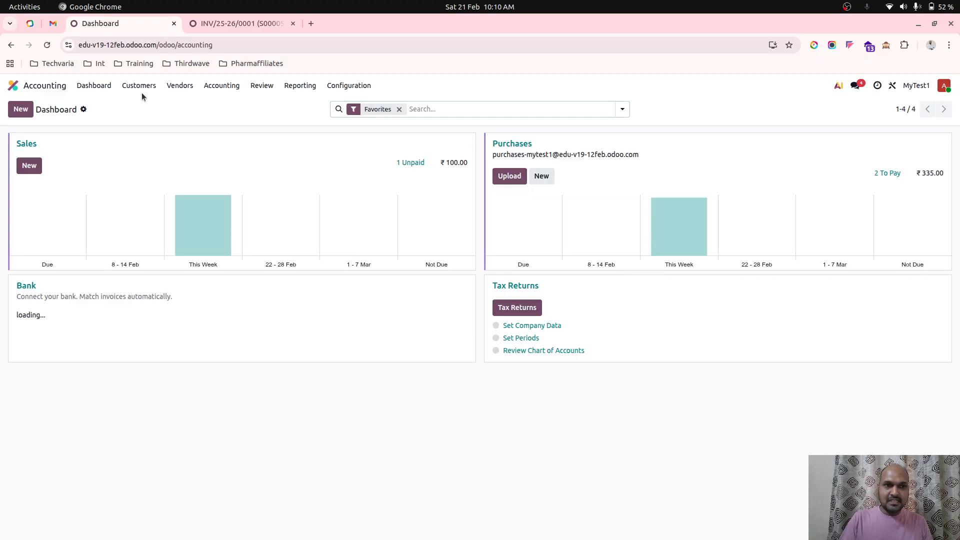
left_click(13, 86)
left_click(379, 283)
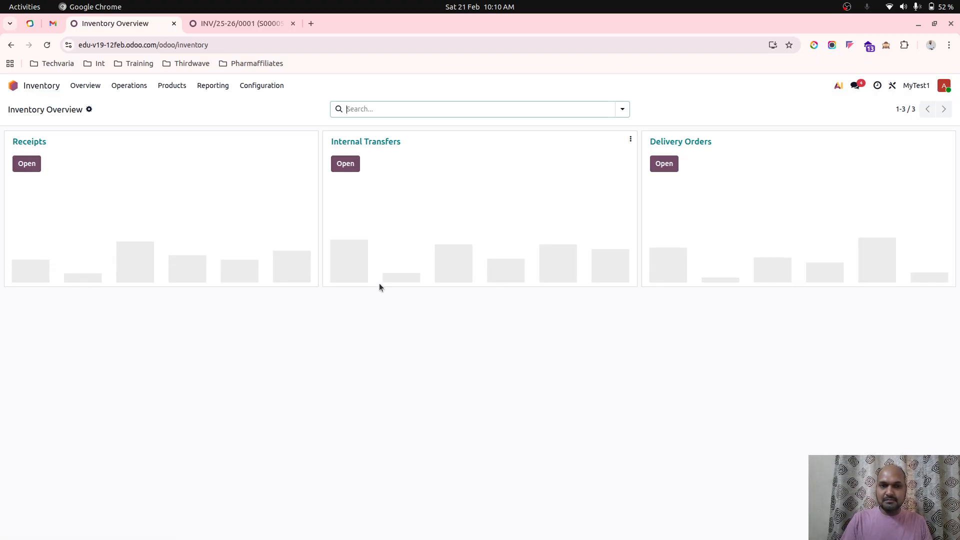
left_click(141, 86)
left_click(157, 178)
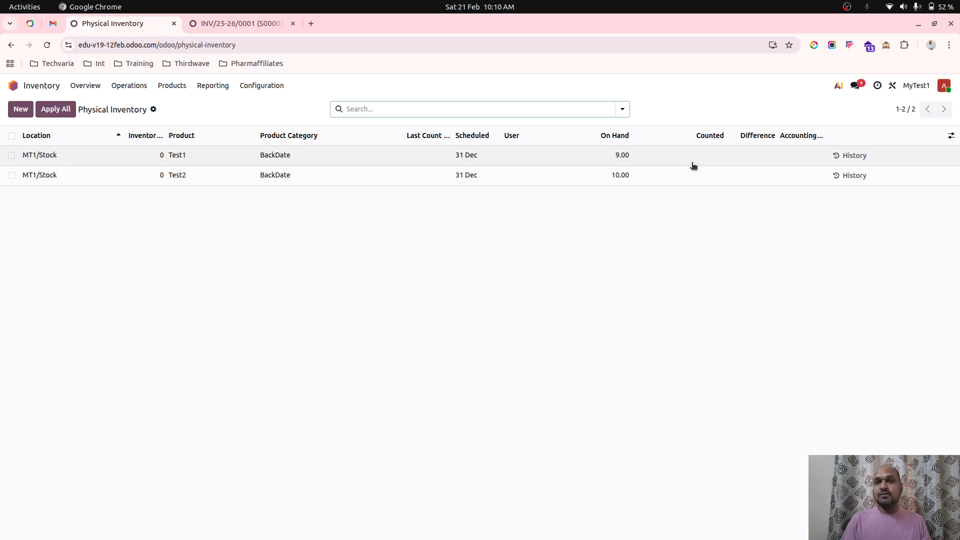
Enter a counted quantity of 10 for Test1 in MT1/Stock
left_click(619, 157)
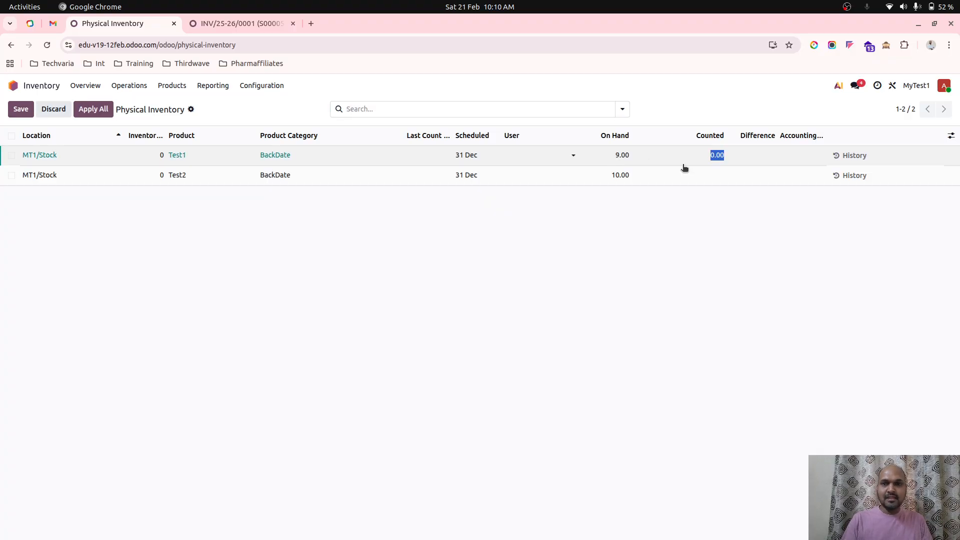
type("10")
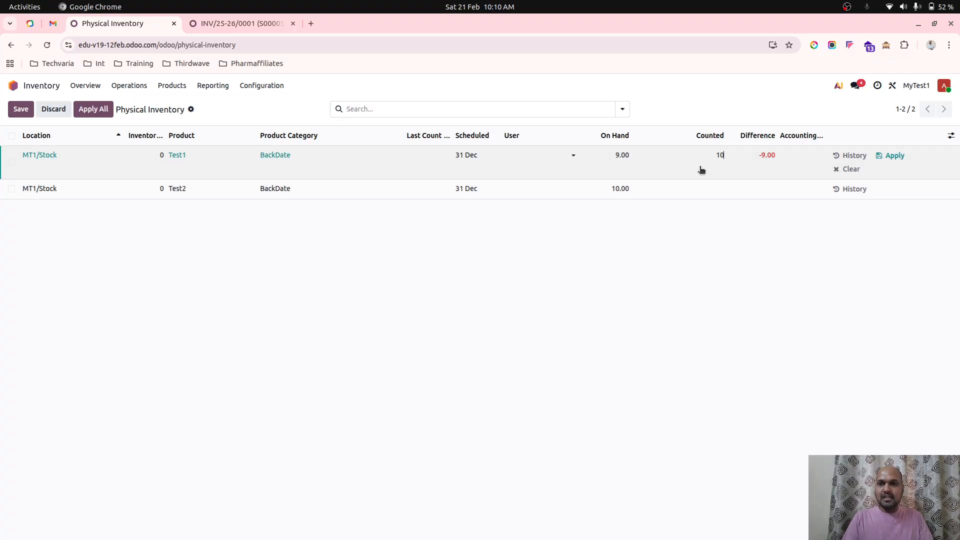
left_click(720, 239)
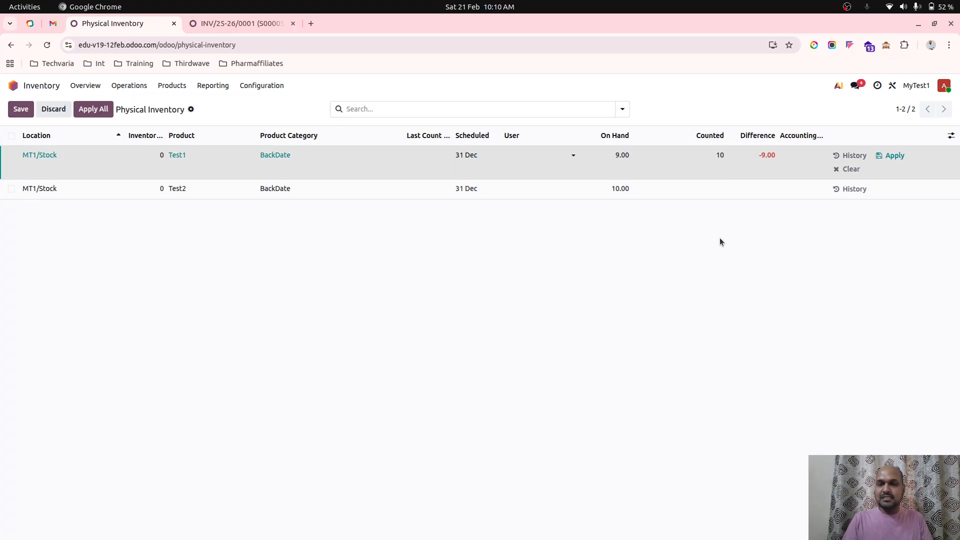
Set the scheduled date of the Test1 count to 5 Feb 2026 and save the line
left_click(458, 157)
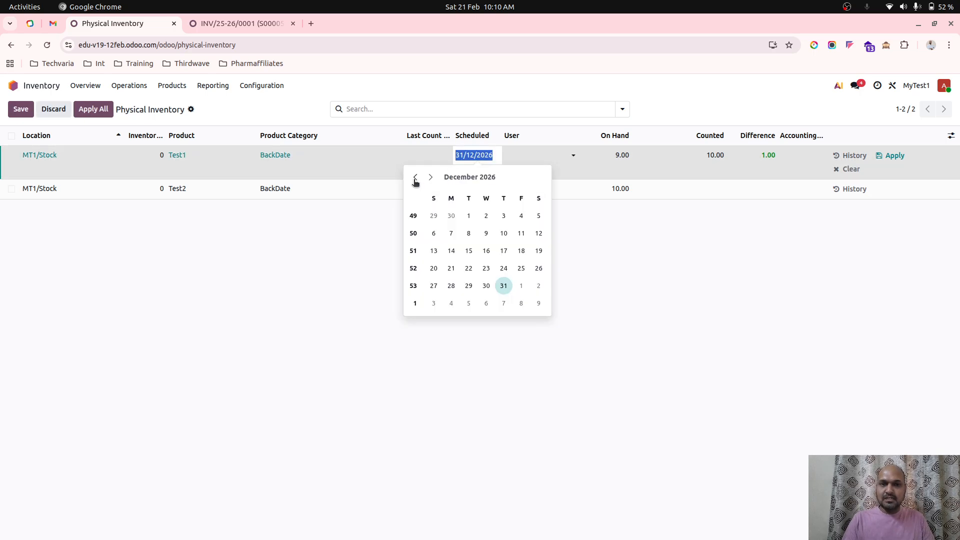
left_click(450, 177)
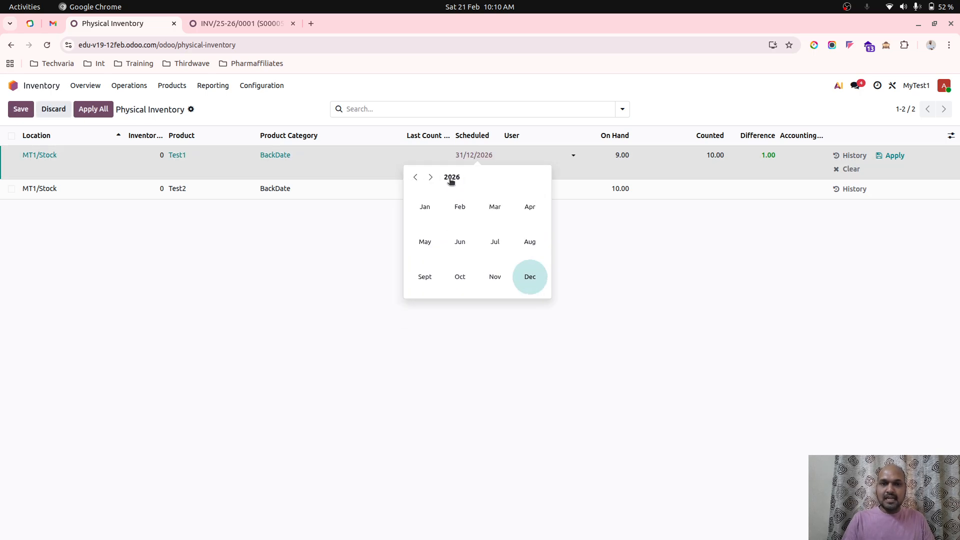
left_click(459, 207)
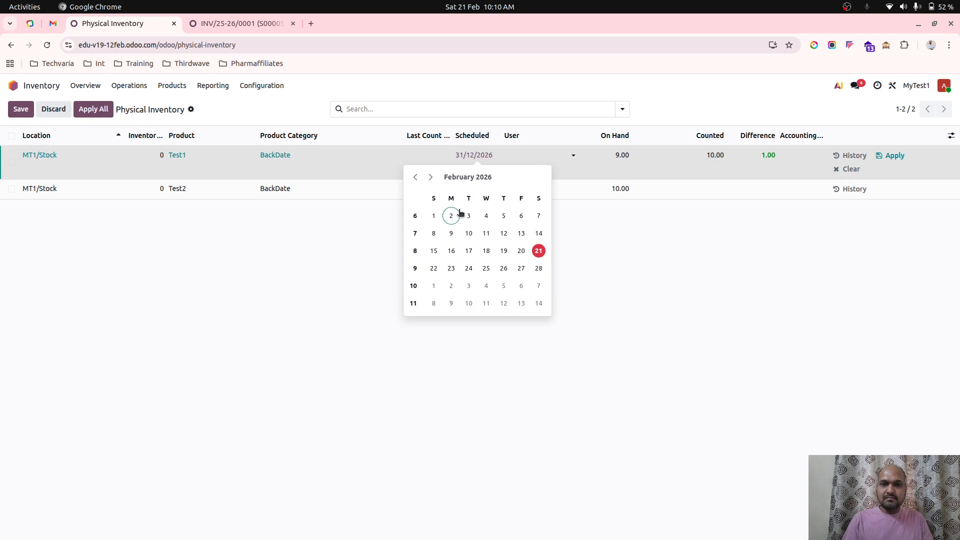
left_click(503, 218)
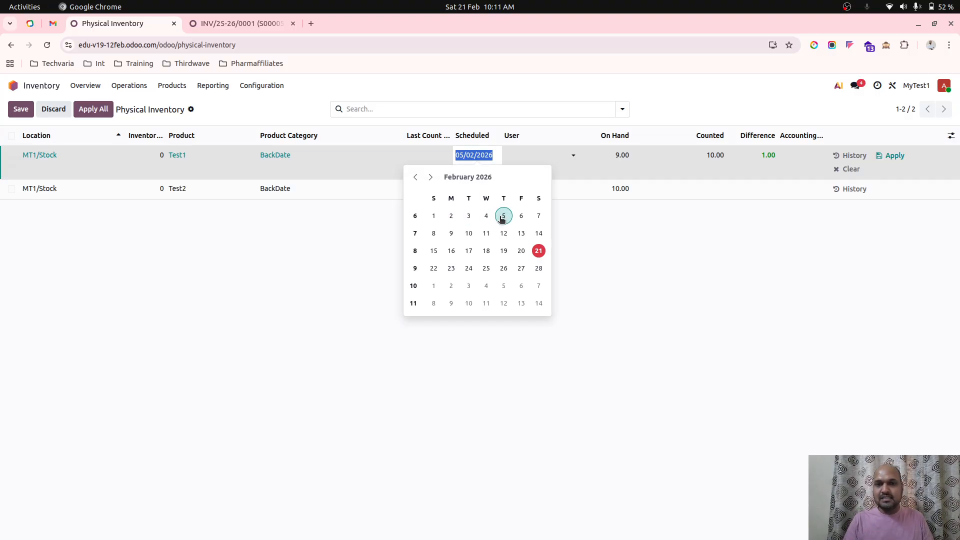
left_click(589, 239)
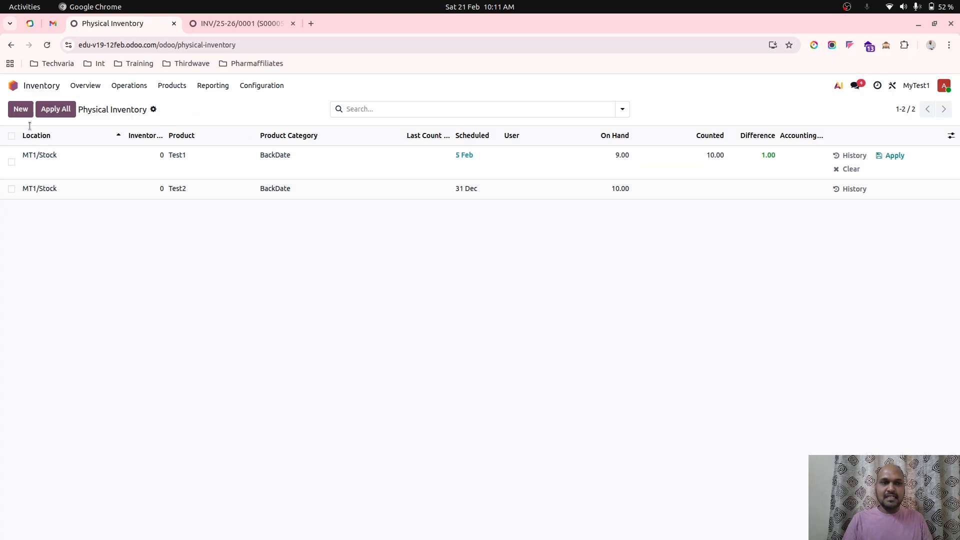
Apply the Test1 count with both the counting date and the accounting date set to 5 Feb, updating its quantity
left_click(11, 162)
left_click(420, 110)
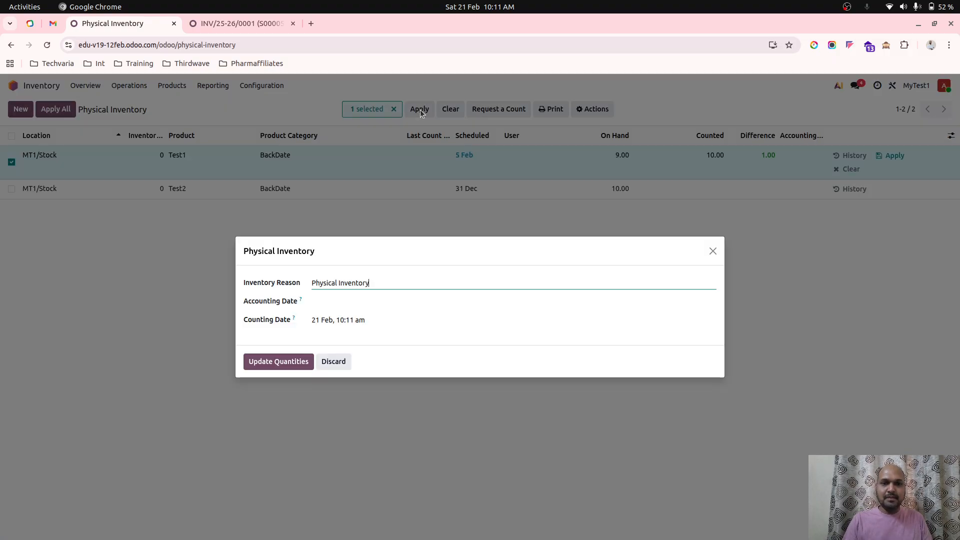
left_click(350, 320)
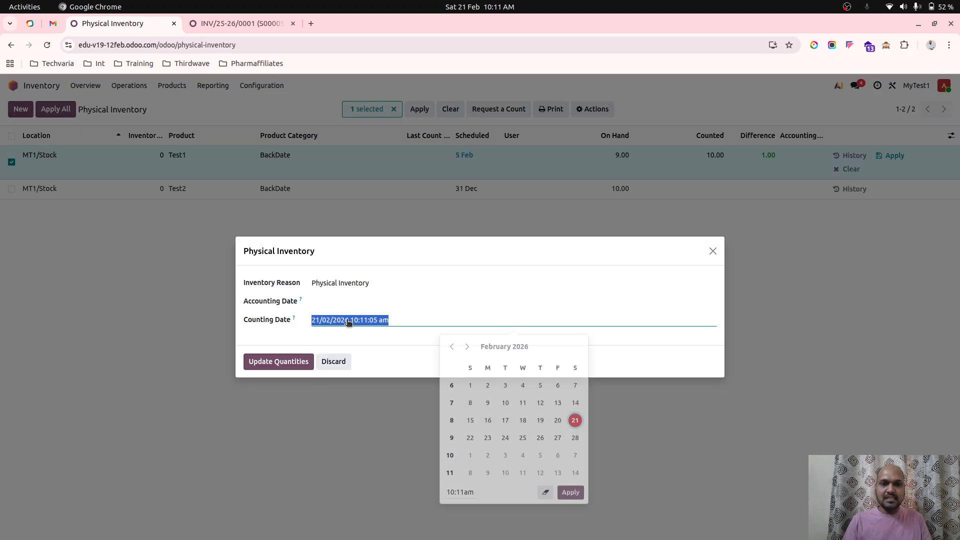
left_click(540, 381)
left_click(404, 302)
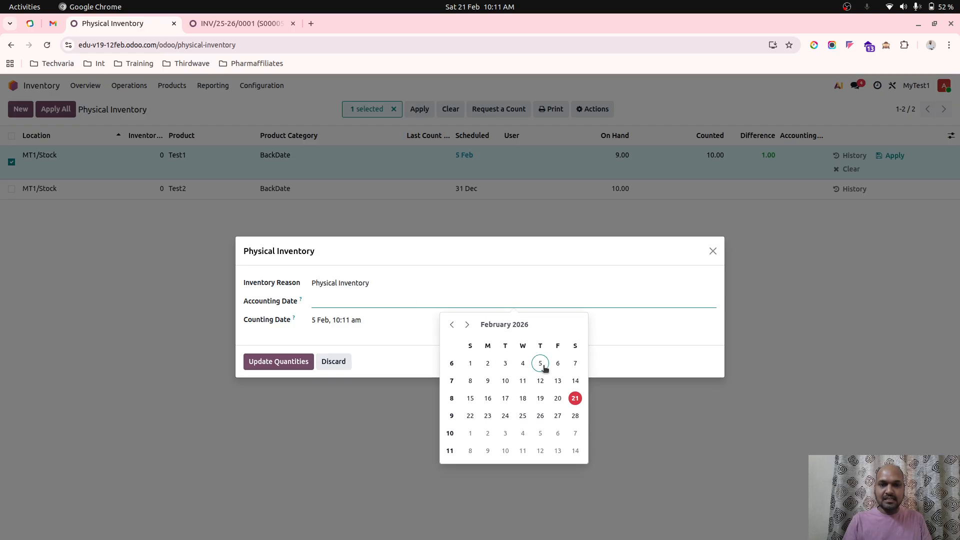
left_click(540, 364)
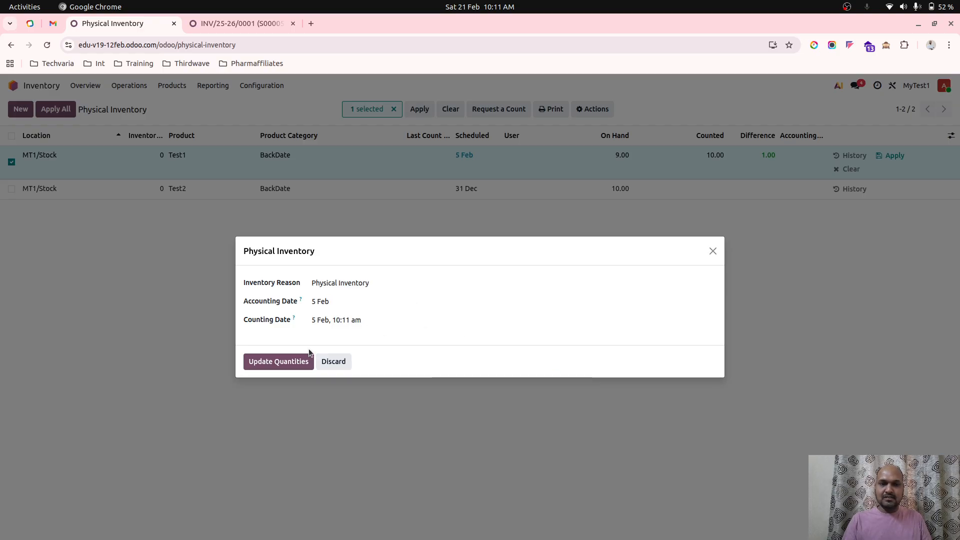
left_click(286, 359)
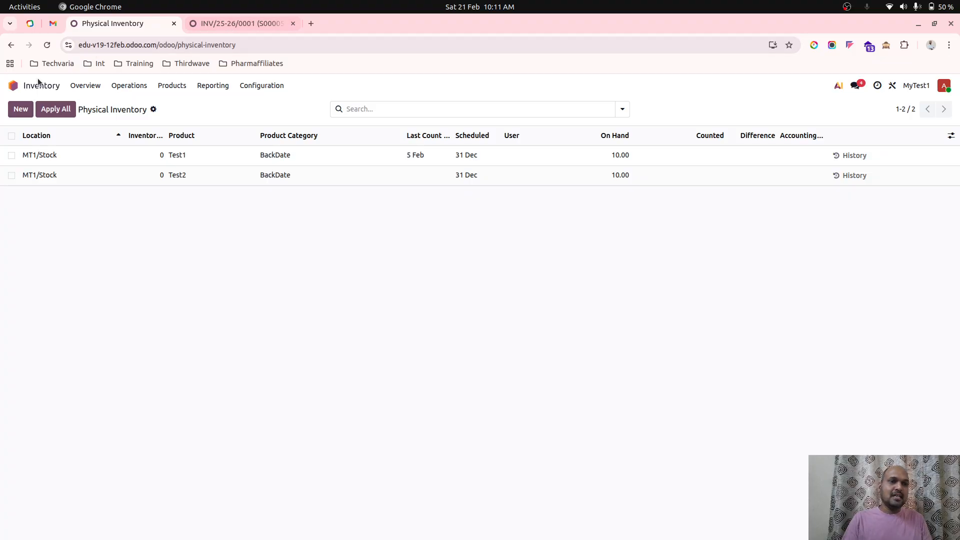
Open the Stock report to check the on-hand quantities and values of Test1 and Test2
left_click(221, 86)
left_click(225, 105)
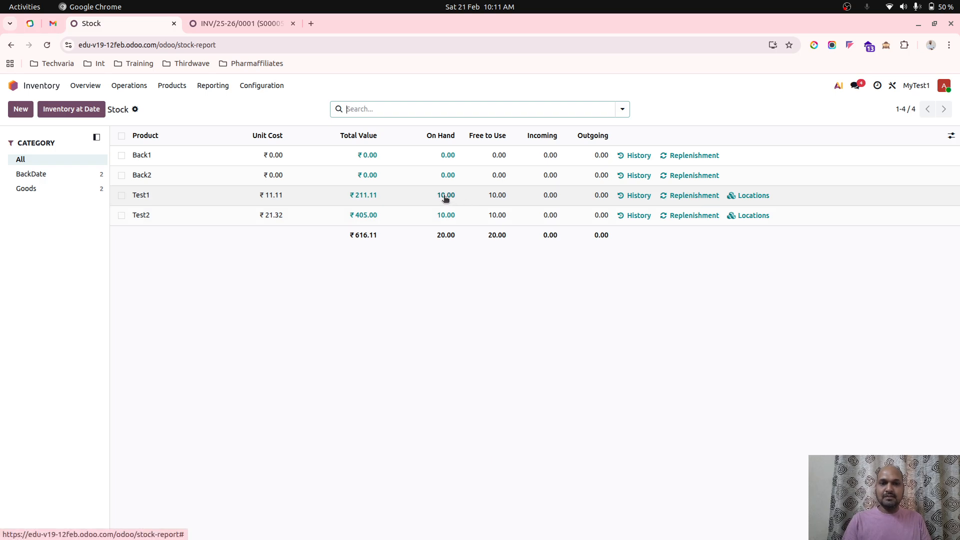
Check the stock adjustment history of Test1 from its on-hand quantity and return to the Stock report
left_click(446, 201)
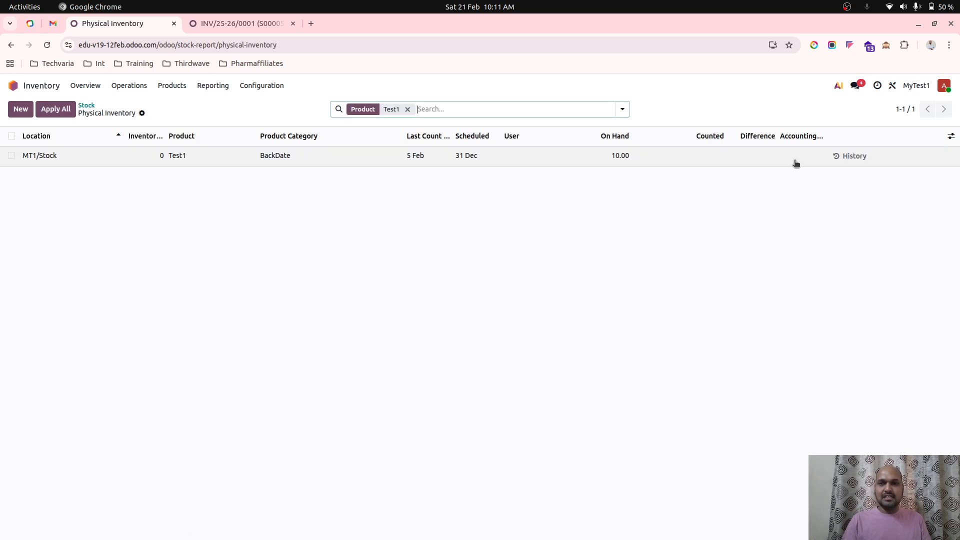
left_click(850, 156)
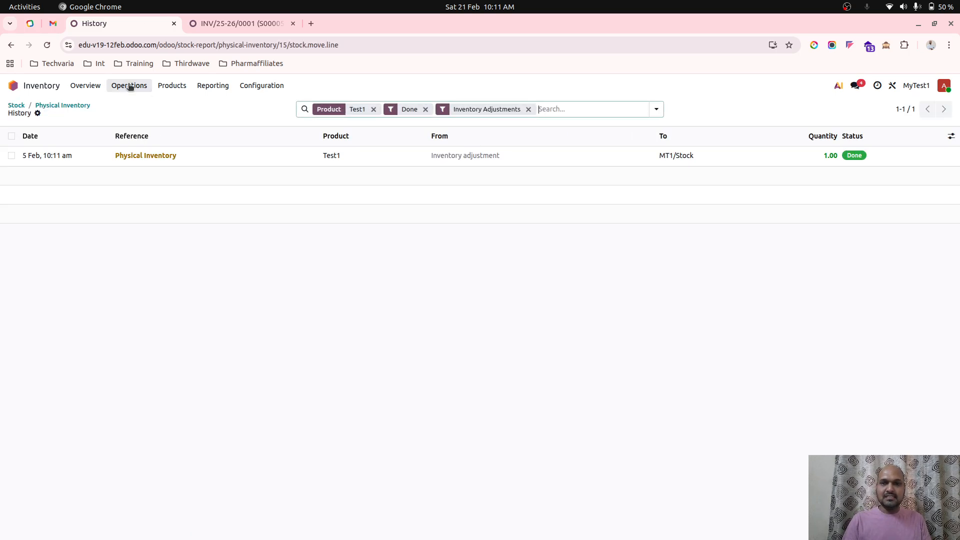
left_click(74, 110)
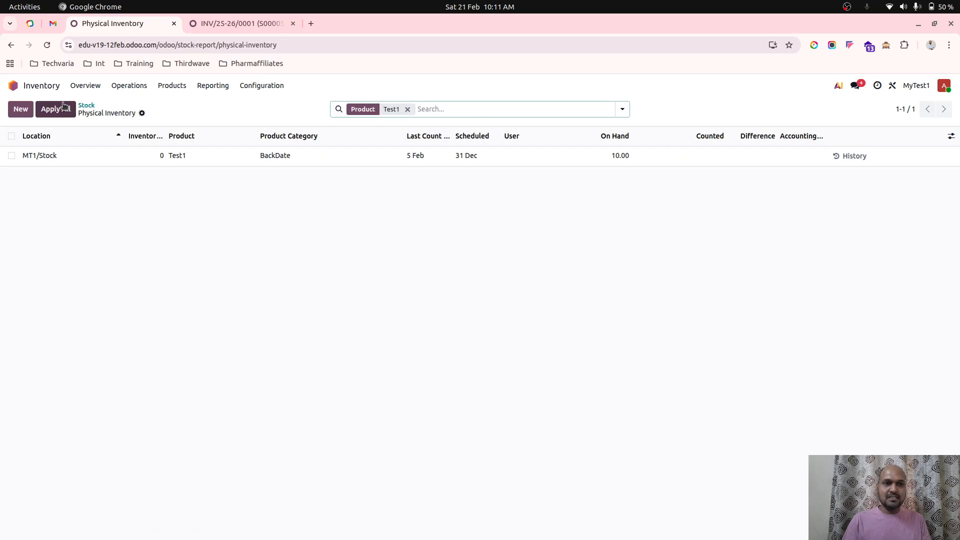
left_click(87, 107)
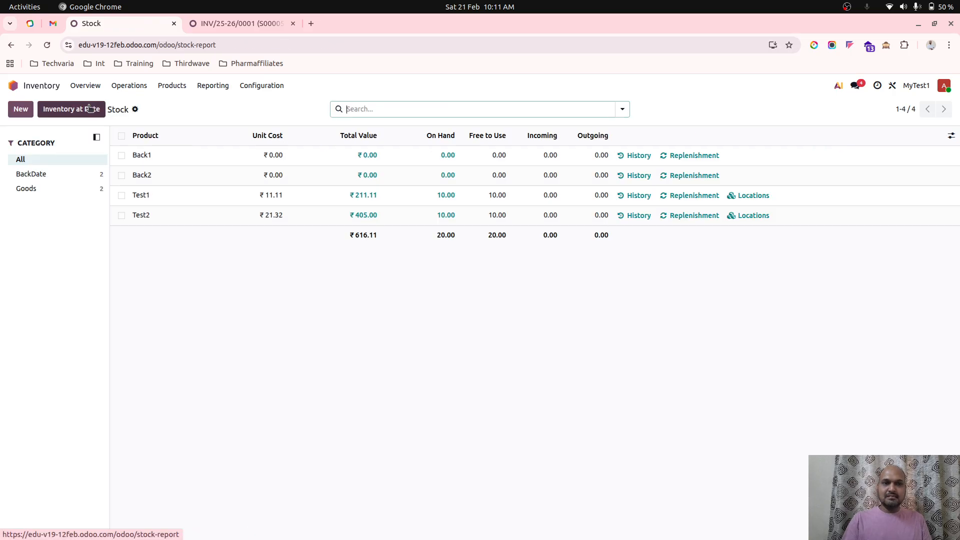
Examine the Test1 product record, including its cost and on-hand quantity, and return to the Stock report
left_click(358, 203)
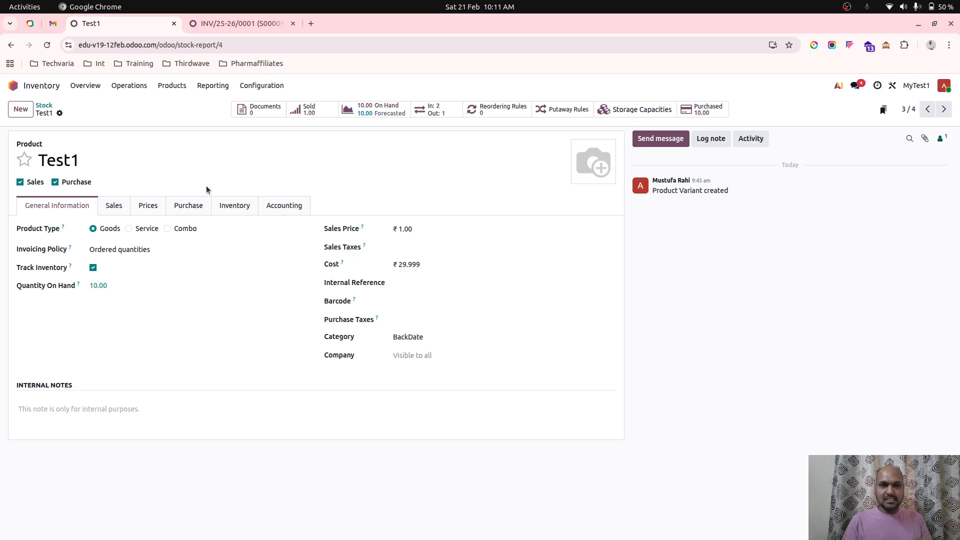
left_click(386, 110)
left_click(129, 105)
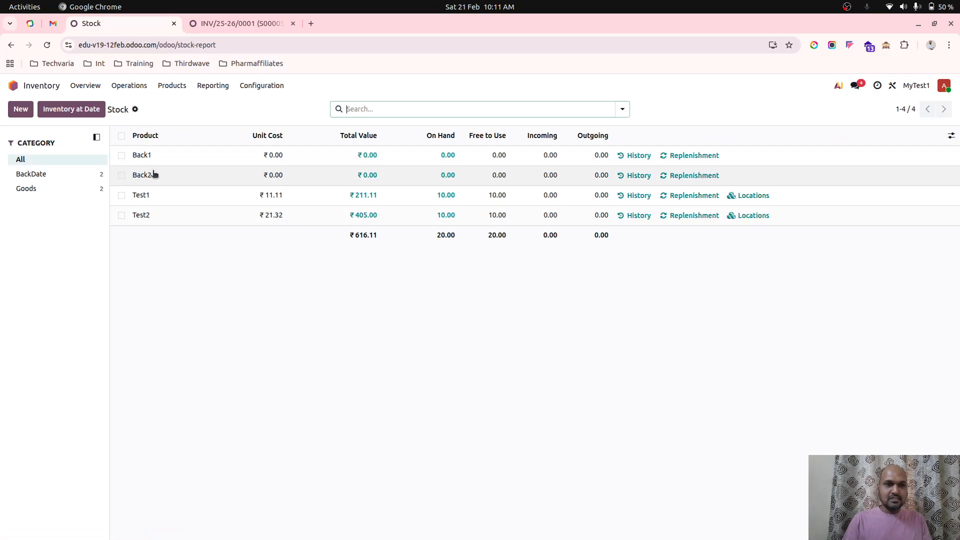
left_click(265, 195)
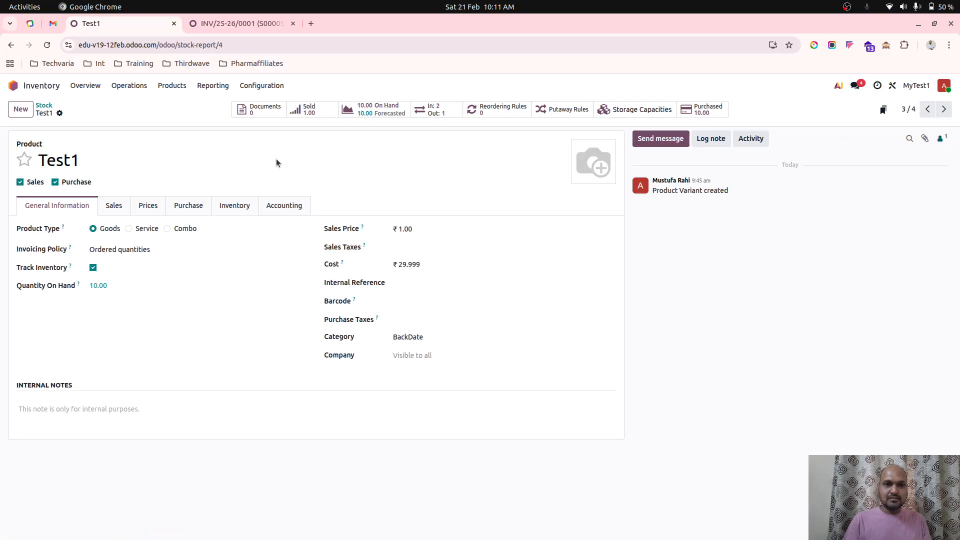
left_click(44, 106)
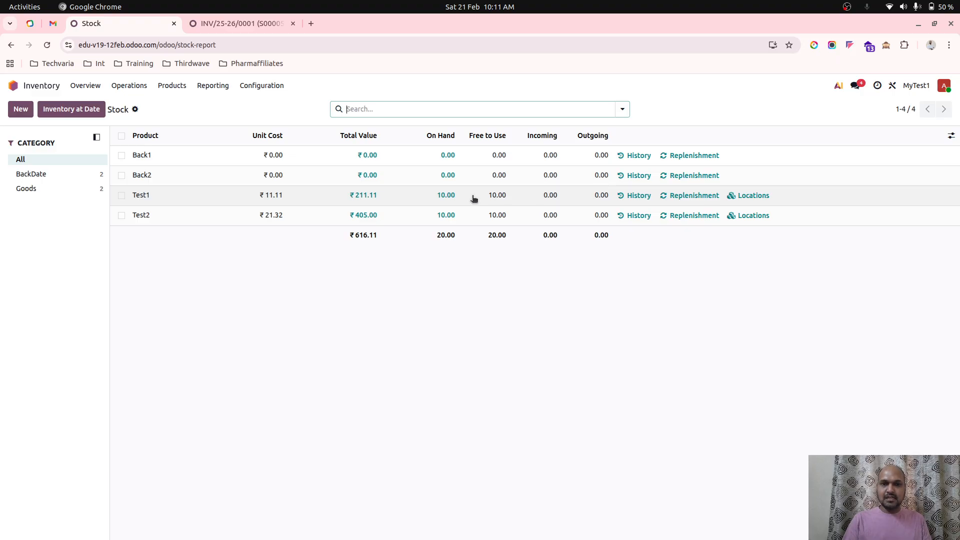
Review the Test1 physical inventory line in MT1/Stock and its adjustment history again
left_click(444, 195)
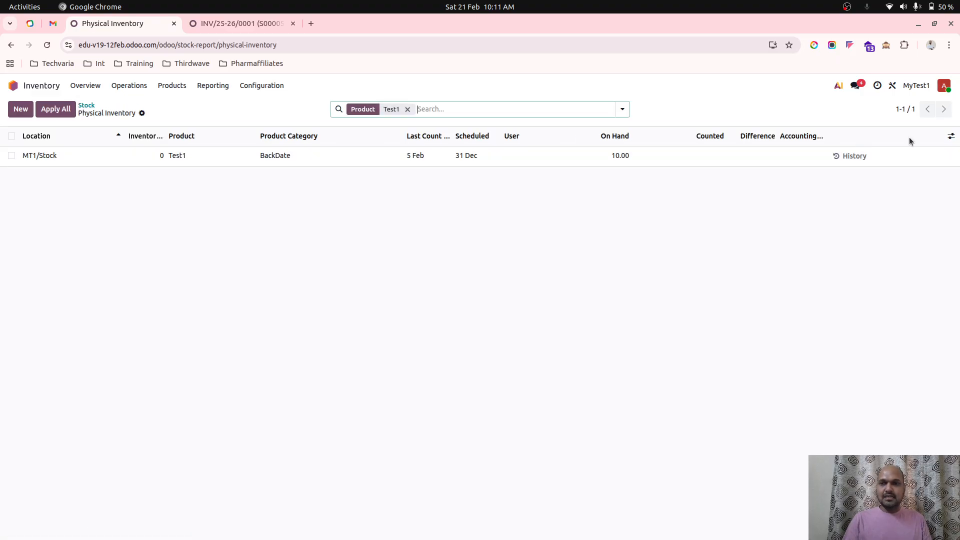
left_click(951, 136)
left_click(803, 215)
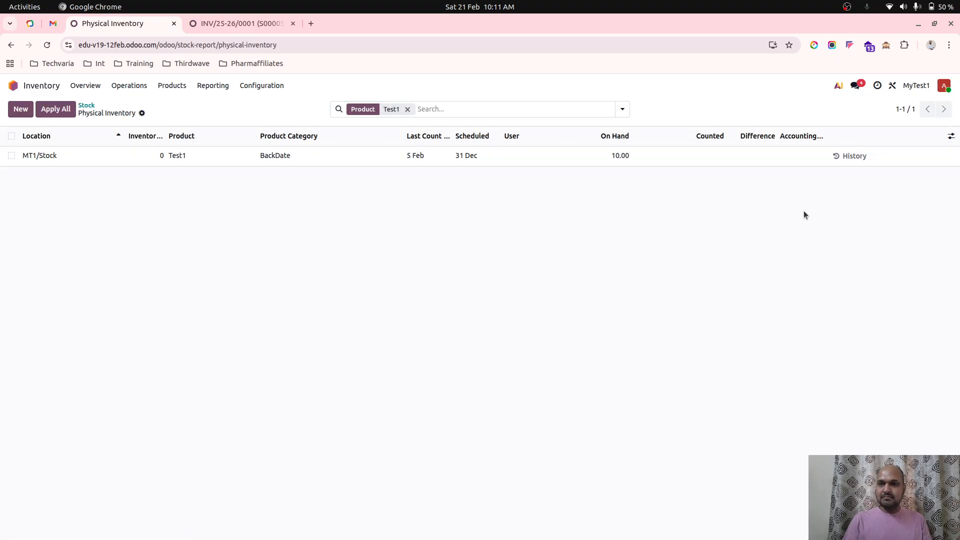
left_click(850, 156)
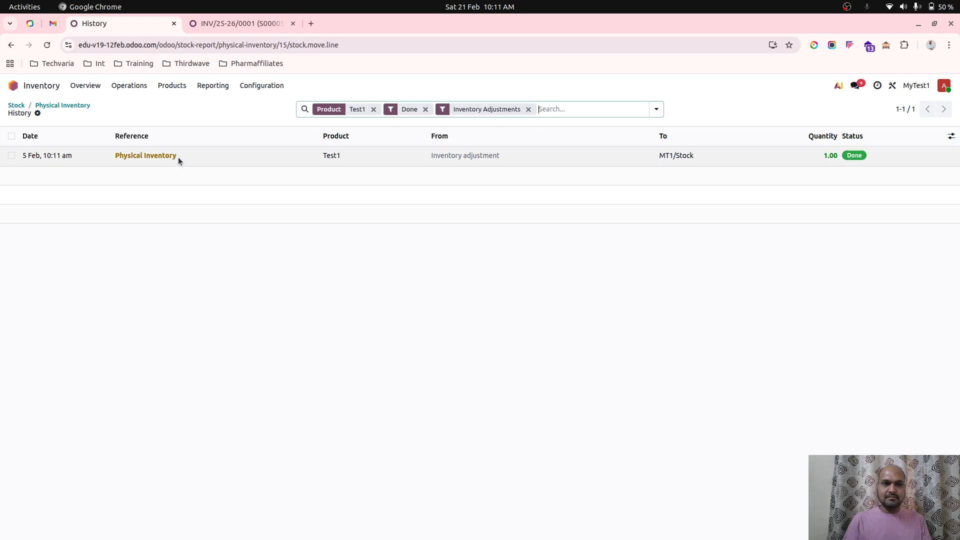
left_click(75, 105)
Open the Balance Sheet in Accounting and view the General Ledger entries of account 100310 Inventories
left_click(233, 23)
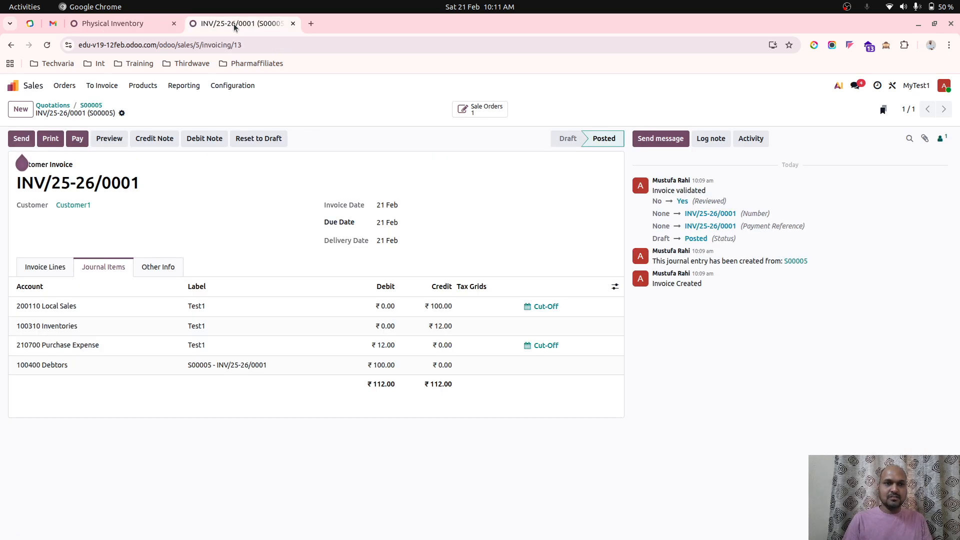
left_click(45, 84)
left_click(395, 223)
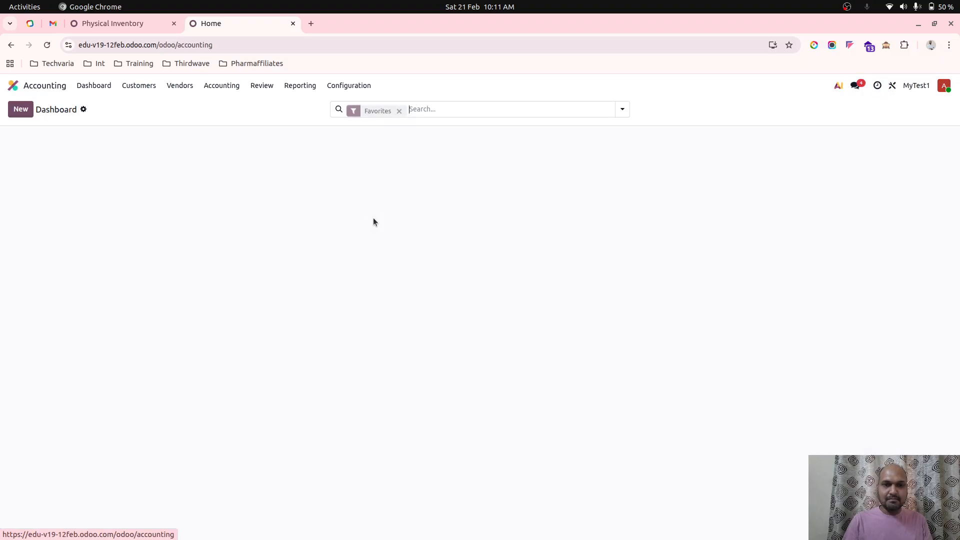
left_click(300, 85)
left_click(322, 121)
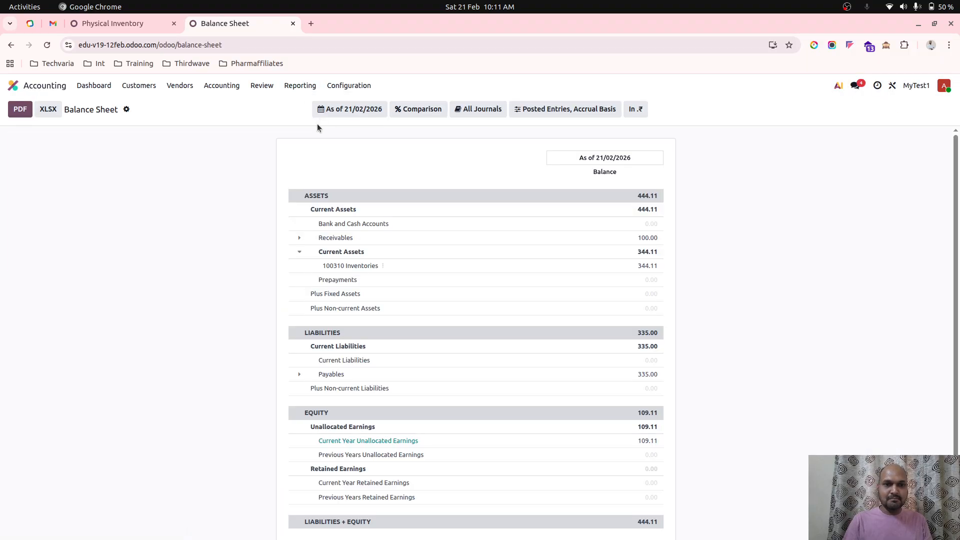
left_click(383, 266)
left_click(397, 272)
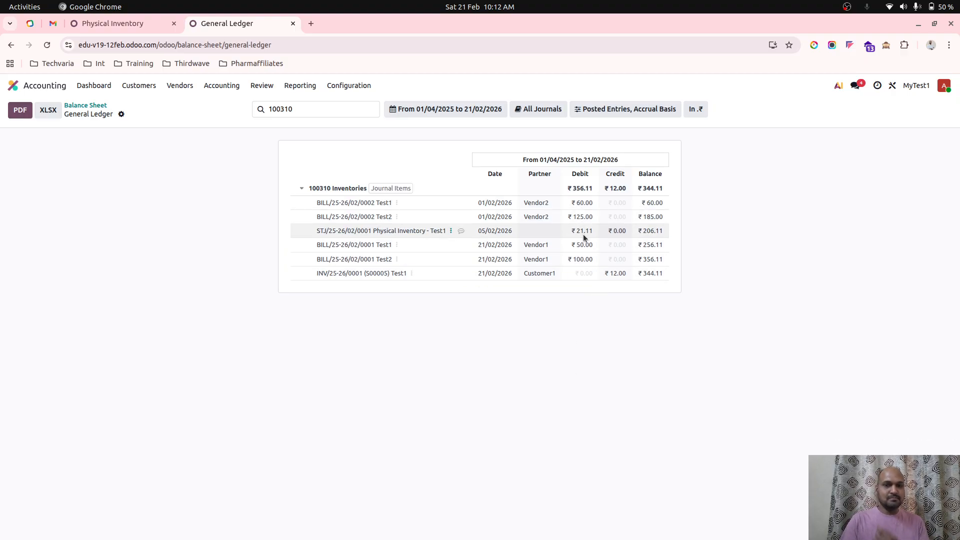
Duplicate the existing Test1 sales order in Sales and set the new quotation's customer to Customer2
left_click(130, 22)
left_click(15, 85)
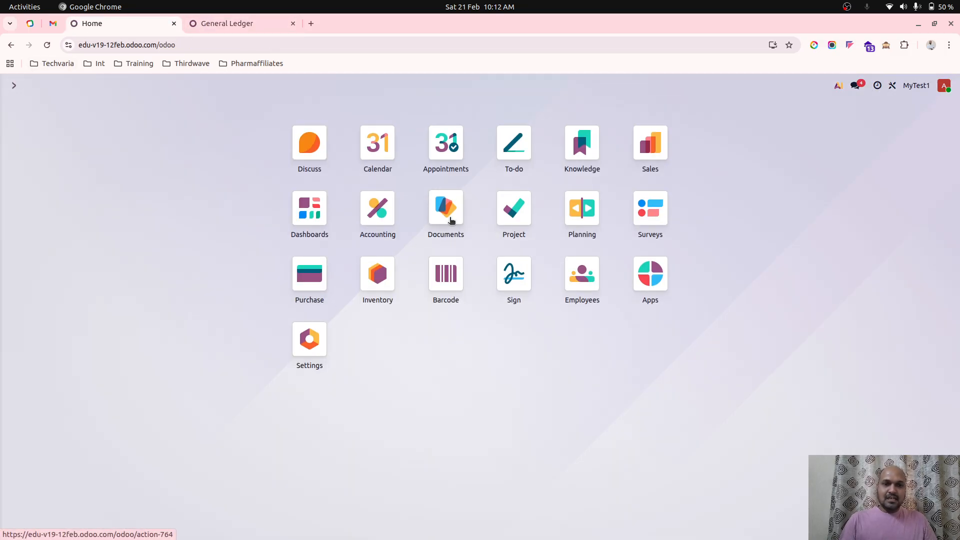
left_click(650, 144)
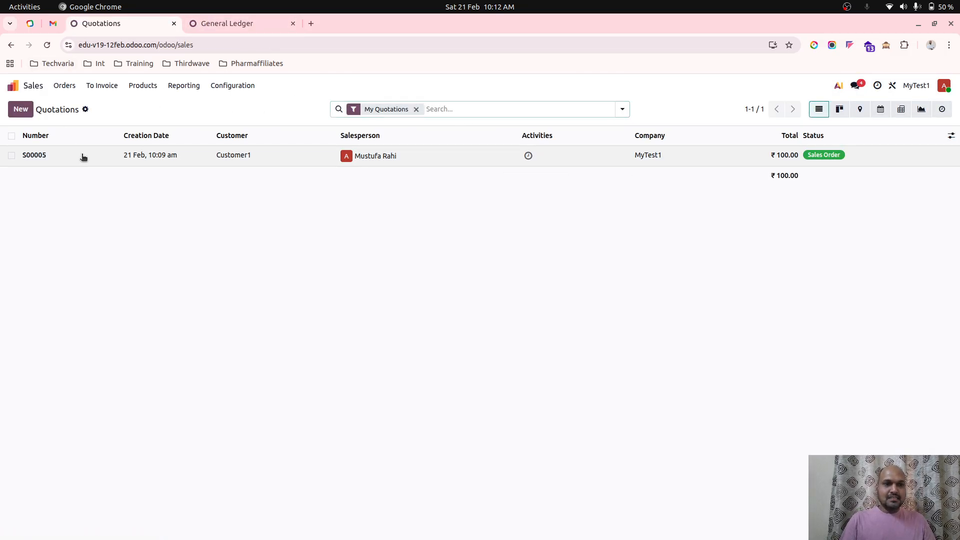
left_click(83, 157)
left_click(66, 113)
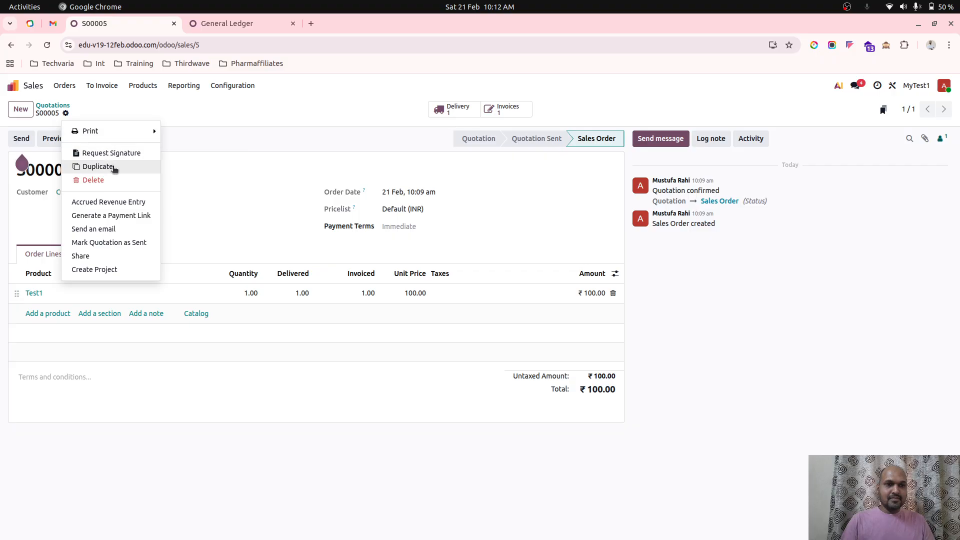
left_click(114, 168)
left_click(128, 193)
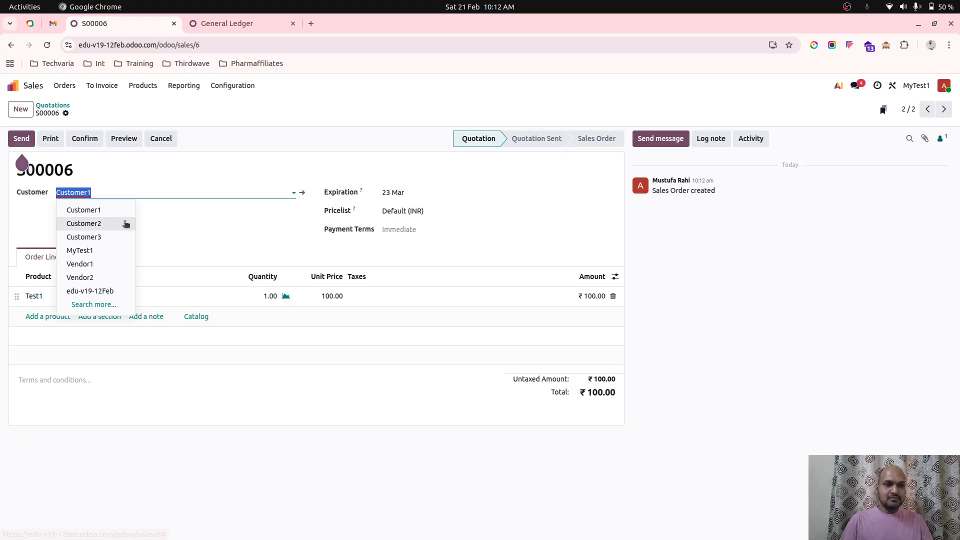
left_click(125, 224)
Set the Test1 quantity to 5 on the new quotation, save it and confirm the order
left_click(287, 298)
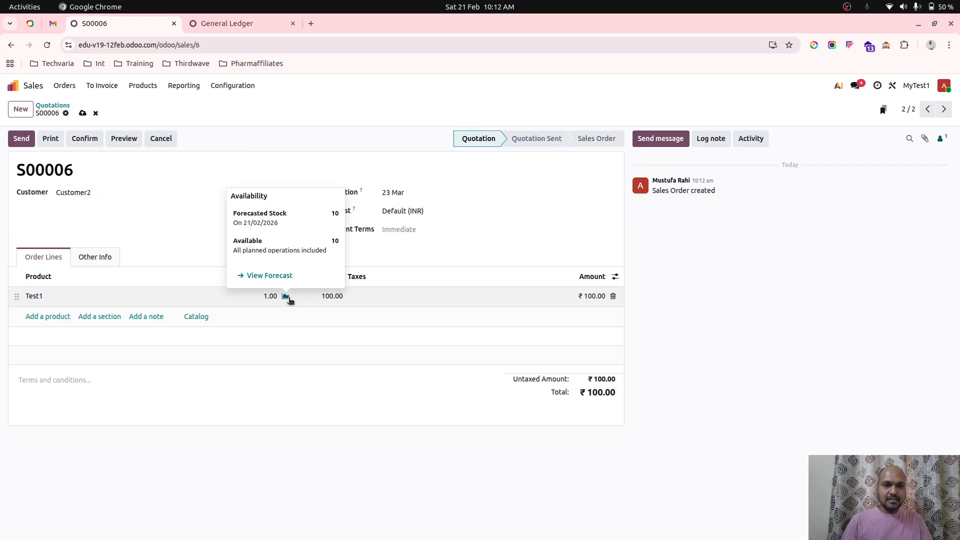
left_click(274, 303)
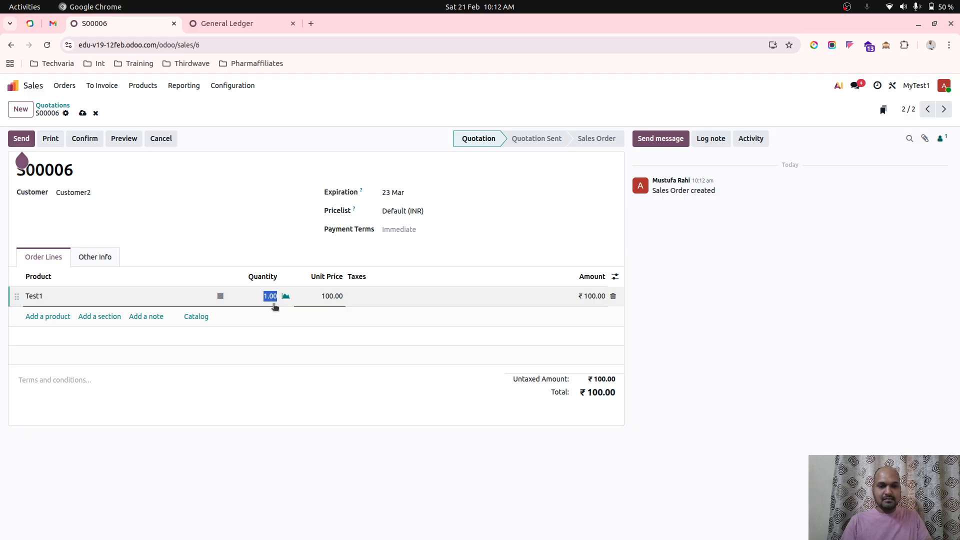
type("5")
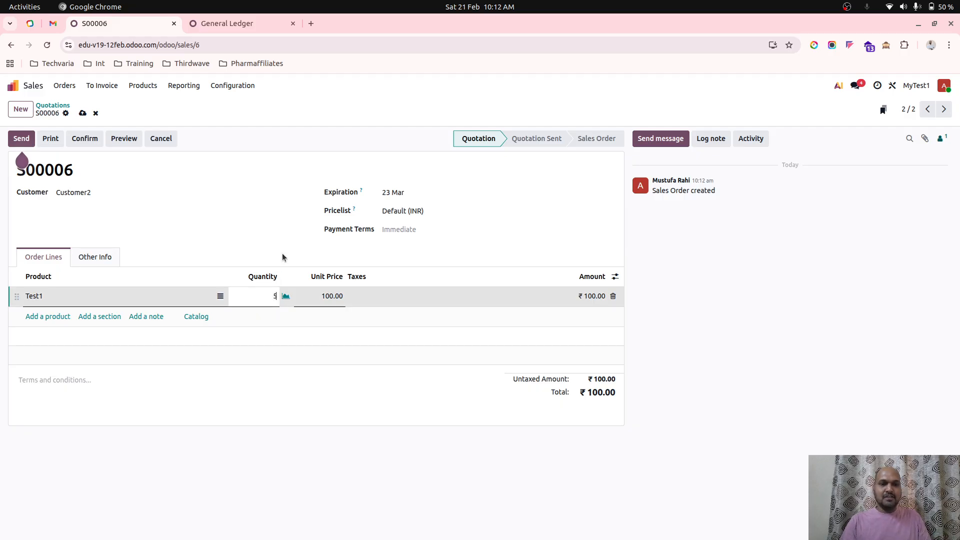
key("shift+Tab")
left_click(283, 249)
left_click(82, 114)
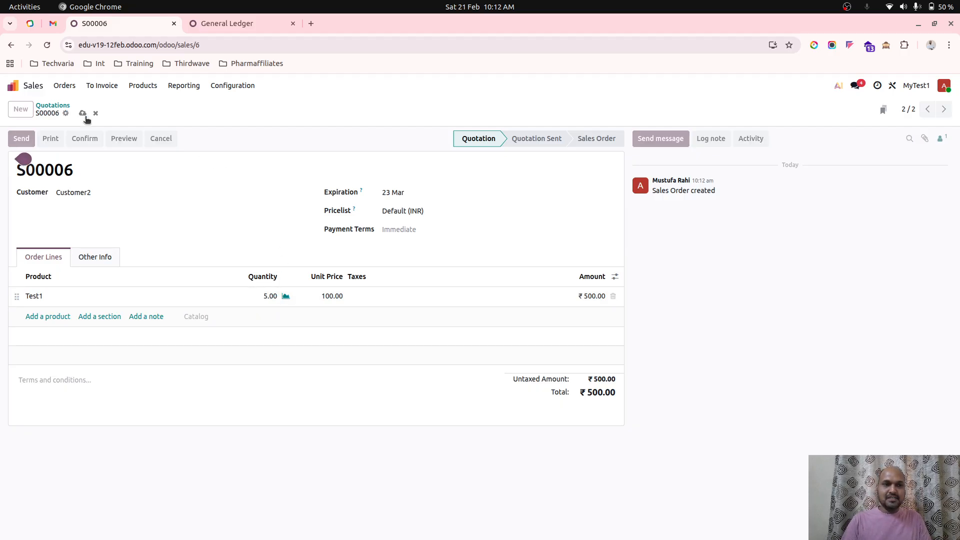
left_click(95, 140)
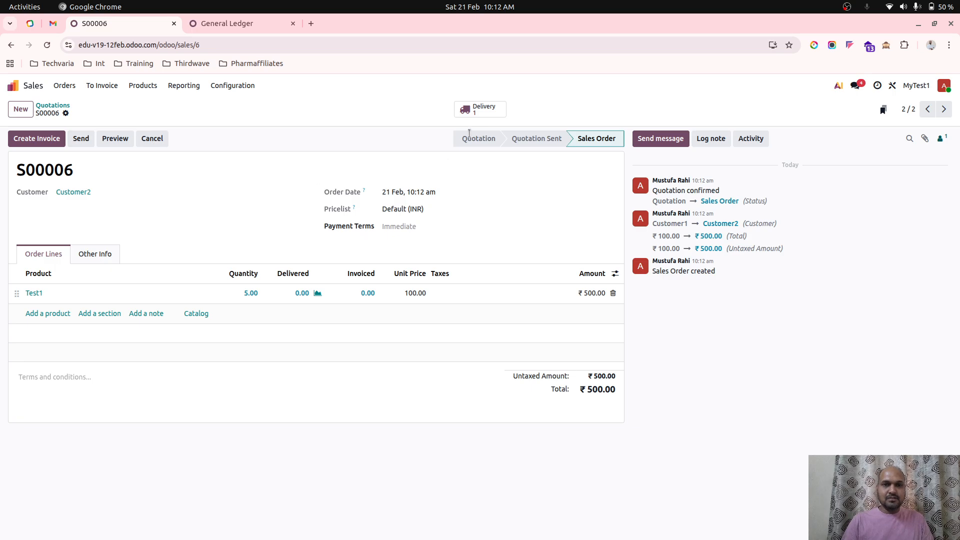
Validate the order's delivery of 5 units of Test1 and return to the sales order
left_click(478, 109)
left_click(26, 139)
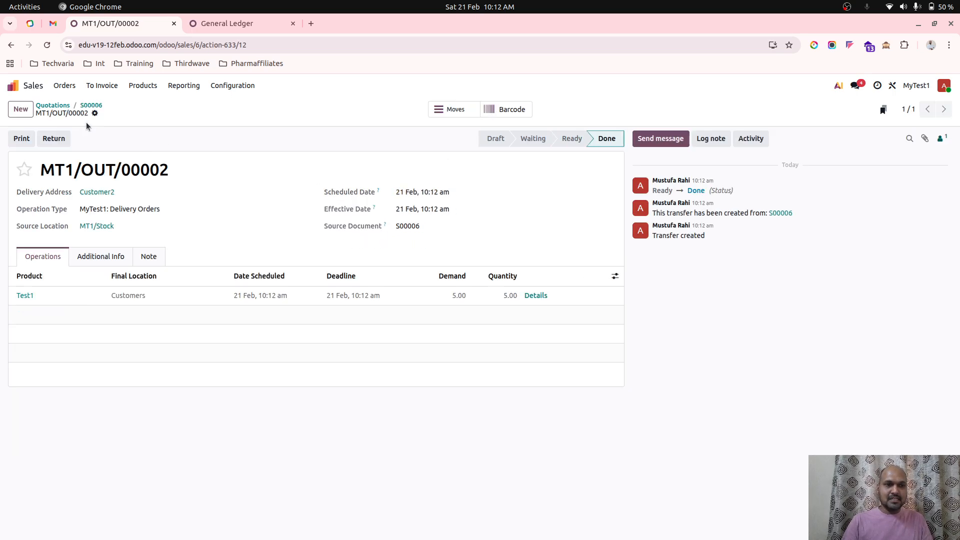
left_click(91, 106)
Create a regular invoice for the sales order, confirm it and view its journal items
left_click(37, 138)
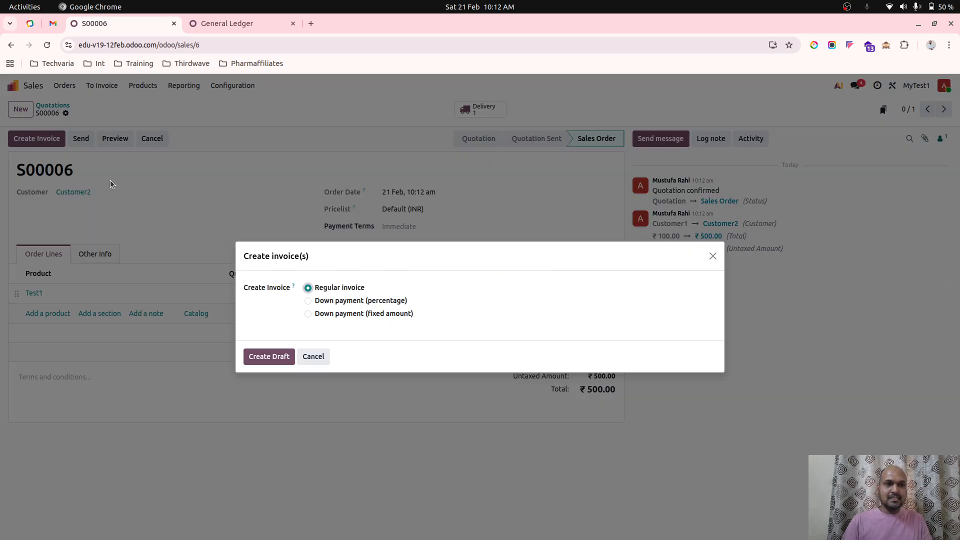
left_click(269, 356)
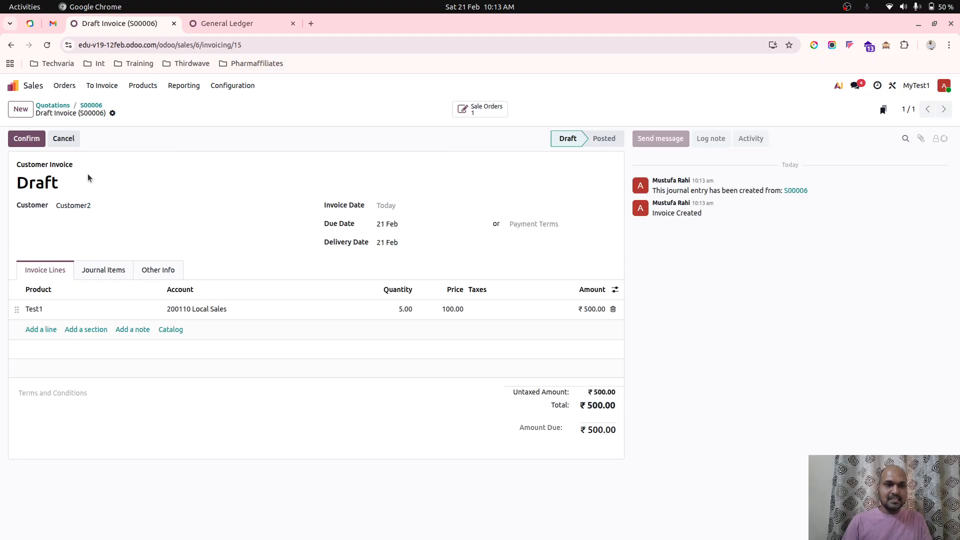
left_click(30, 137)
left_click(104, 267)
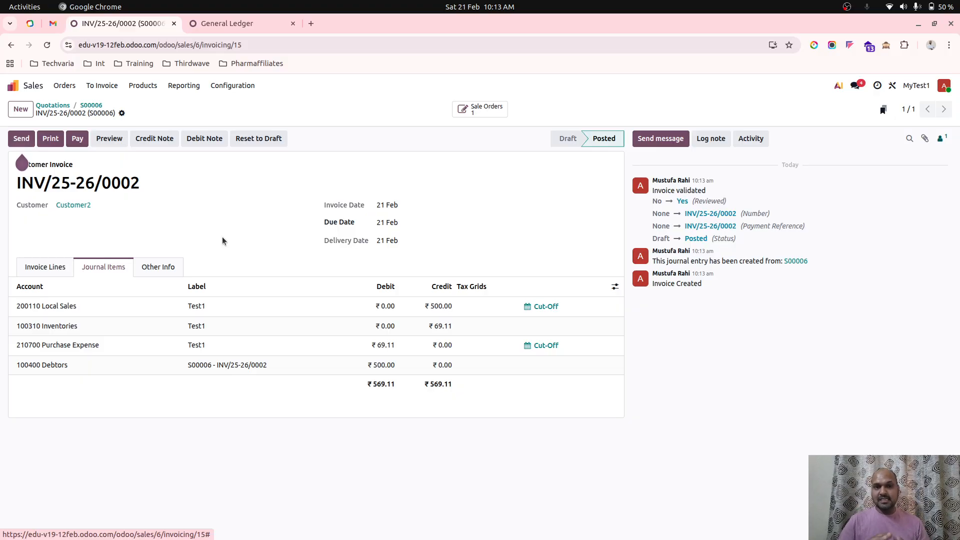
Open the Calculator app and compute 69.11−24 to analyse the invoice's inventory cost
mouse_move(518, 539)
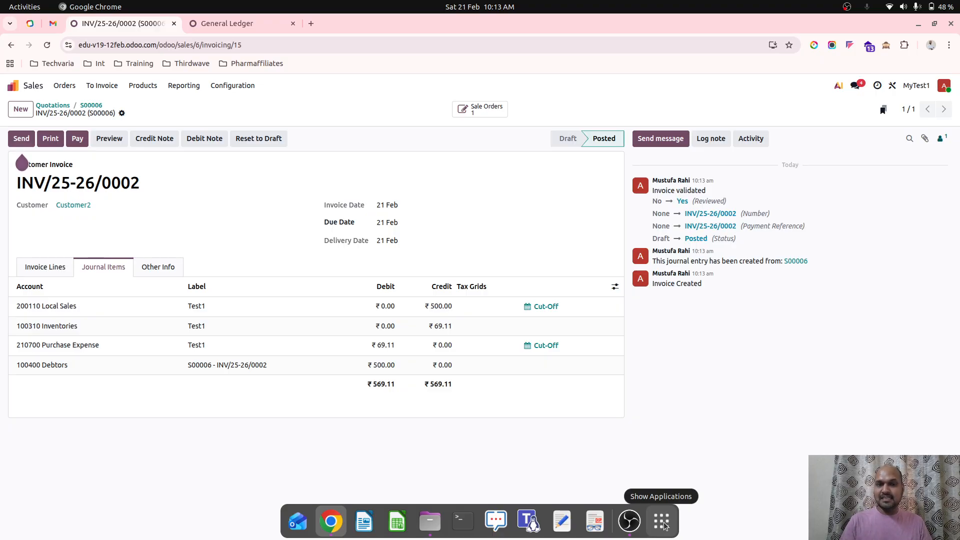
left_click(663, 523)
left_click(433, 215)
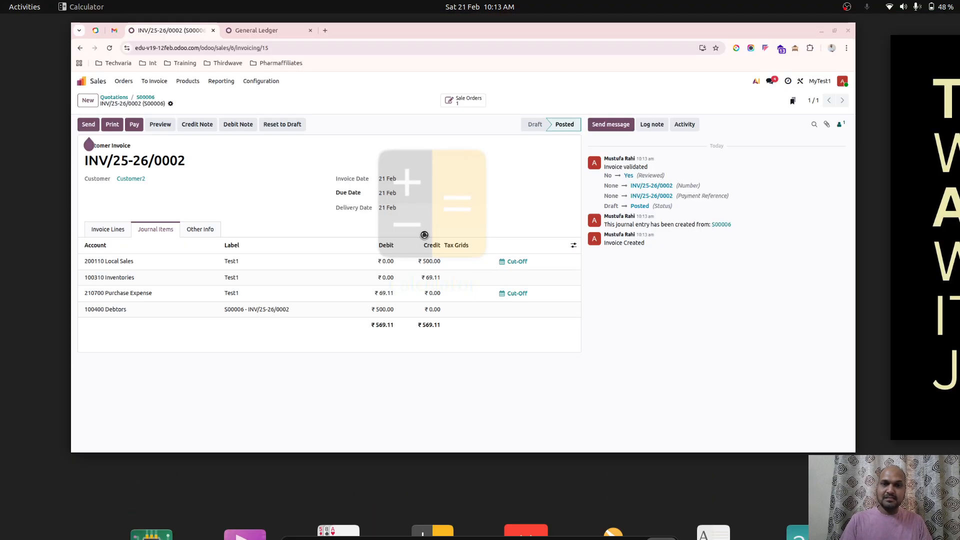
type("69")
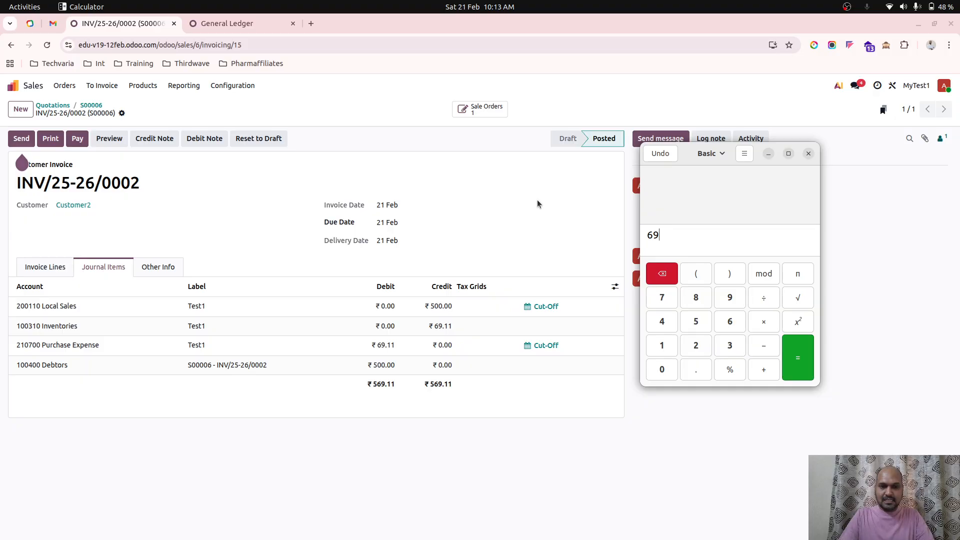
type(".11-24")
key("Return")
Clear the calculator entry and compute 69.11−48
key("BackSpace")
key("BackSpace")
key("BackSpace")
key("BackSpace")
key("BackSpace")
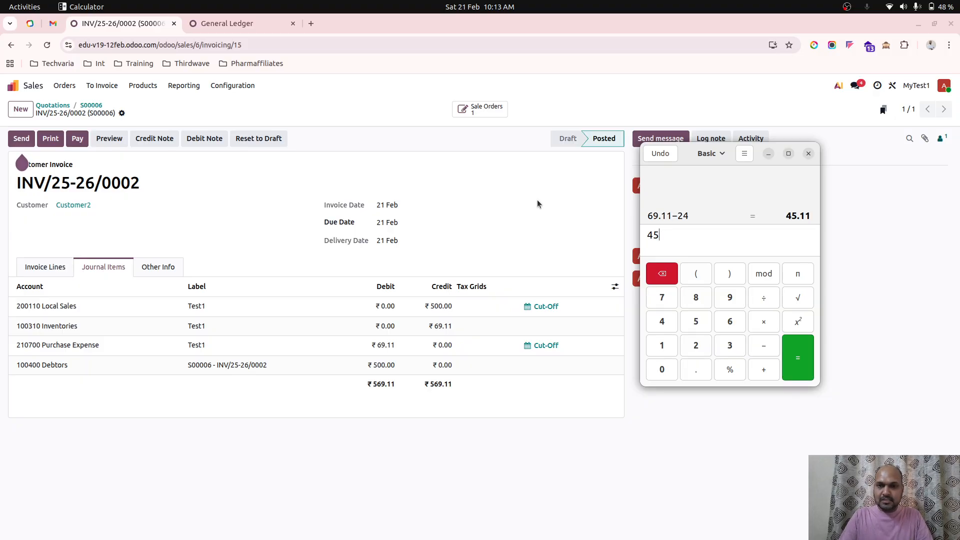
type("69.")
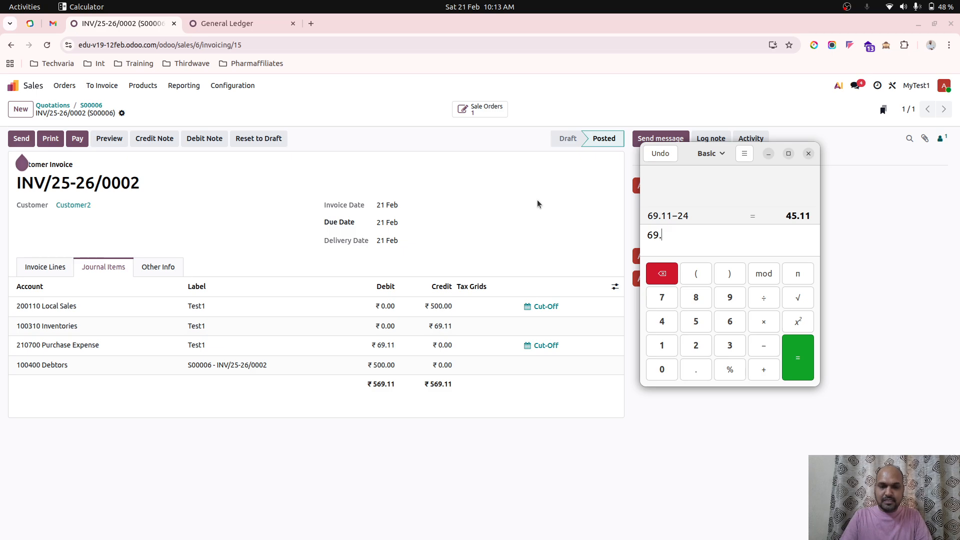
type("11-48")
key("Return")
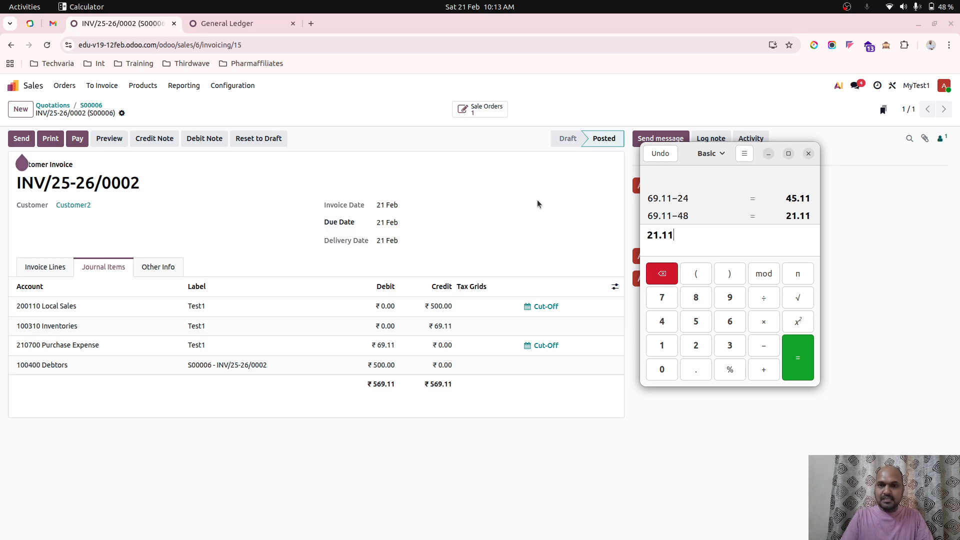
Reload the General Ledger for account 100310, view the Test1 physical inventory journal entry and check which actions it offers
left_click(235, 23)
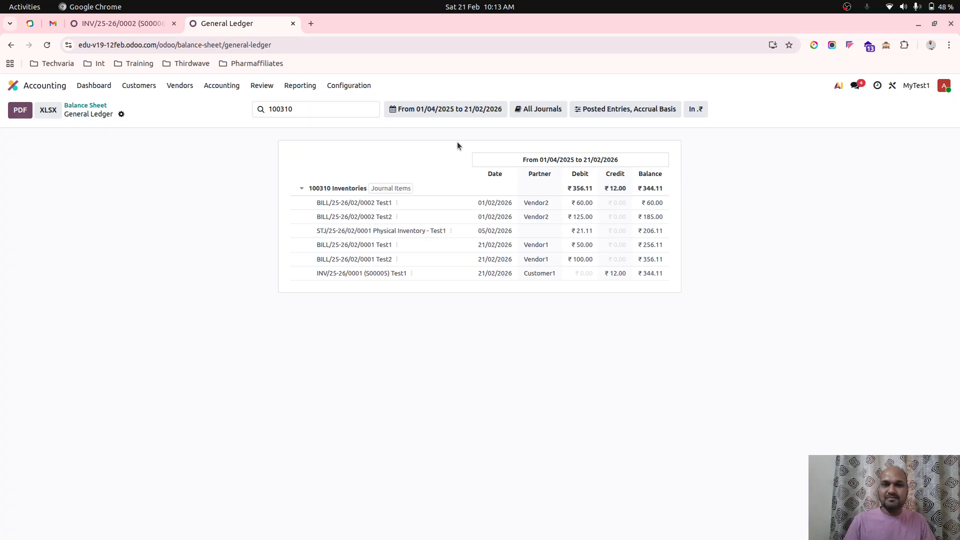
left_click(47, 44)
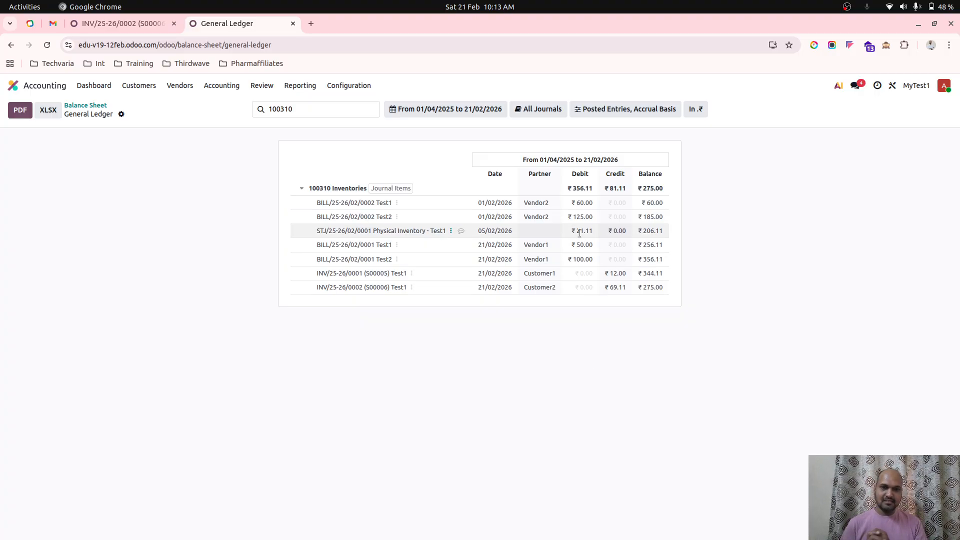
left_click(451, 232)
left_click(466, 239)
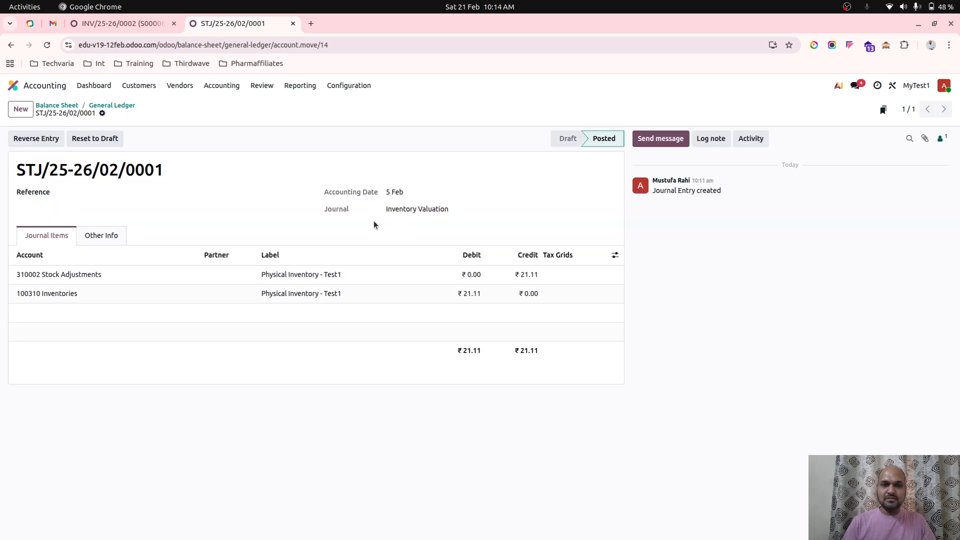
left_click(103, 114)
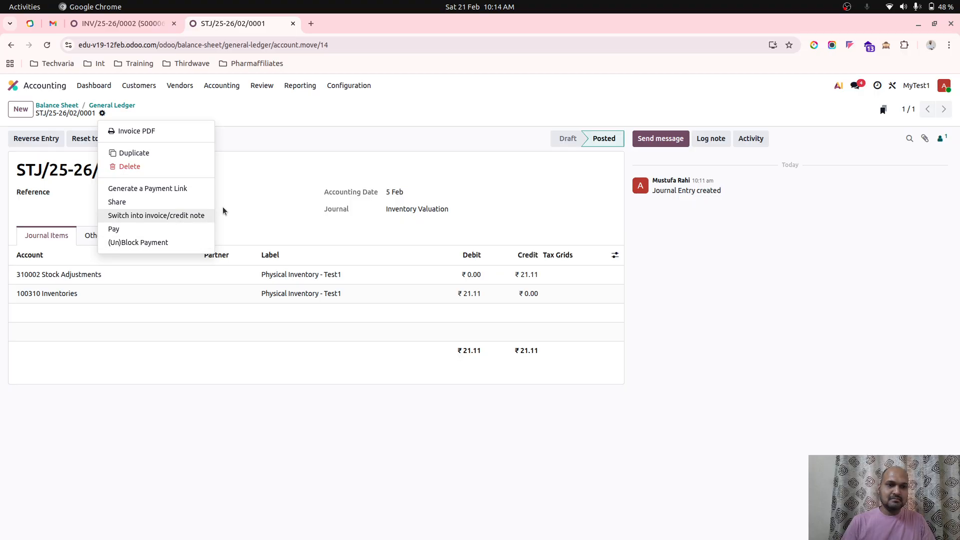
left_click(285, 152)
Switch to the Inventory app's Moves History and view the Physical Inventory move of Test1 dated 5 Feb
left_click(31, 85)
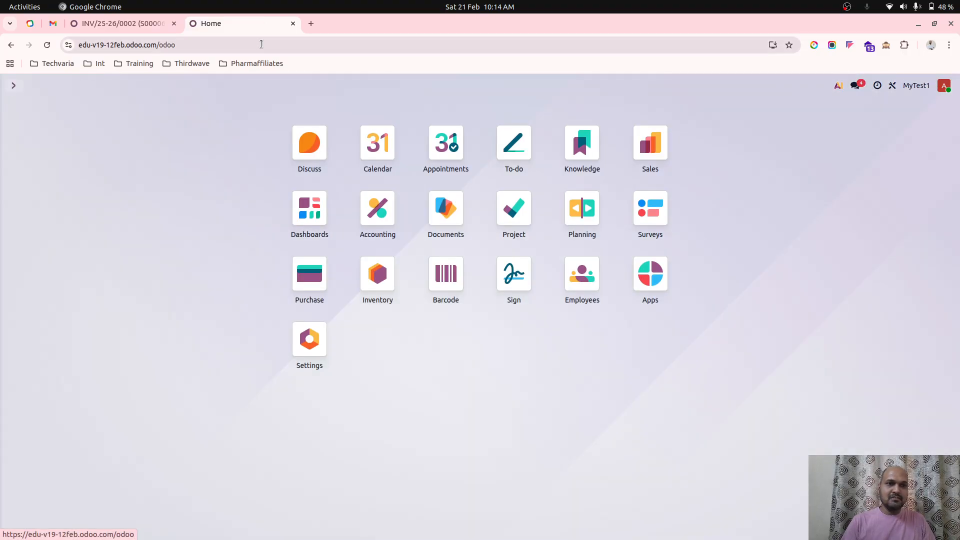
left_click(377, 282)
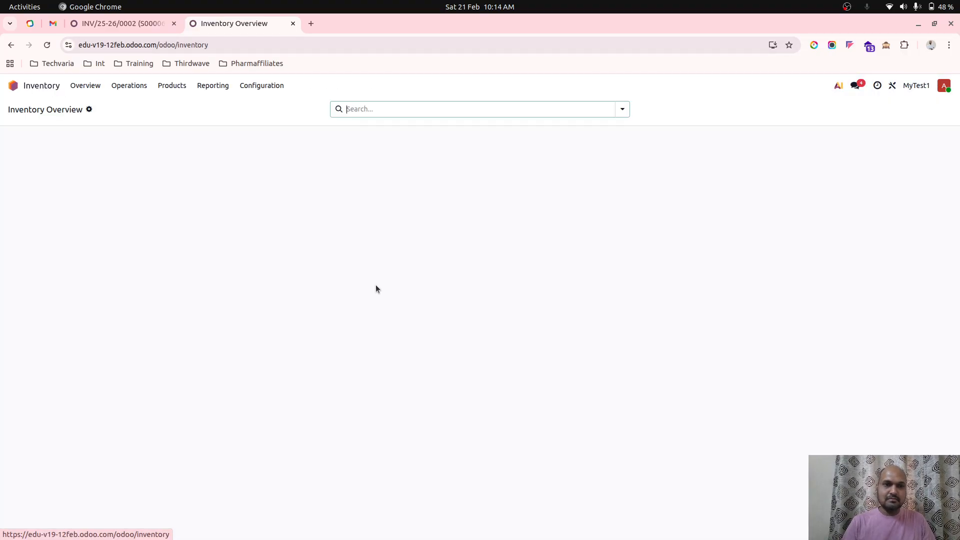
left_click(214, 89)
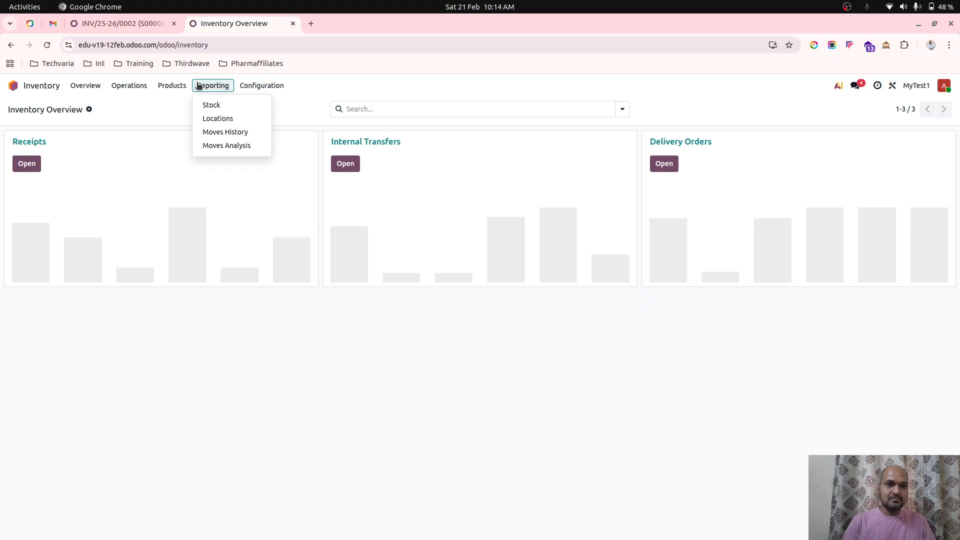
left_click(240, 133)
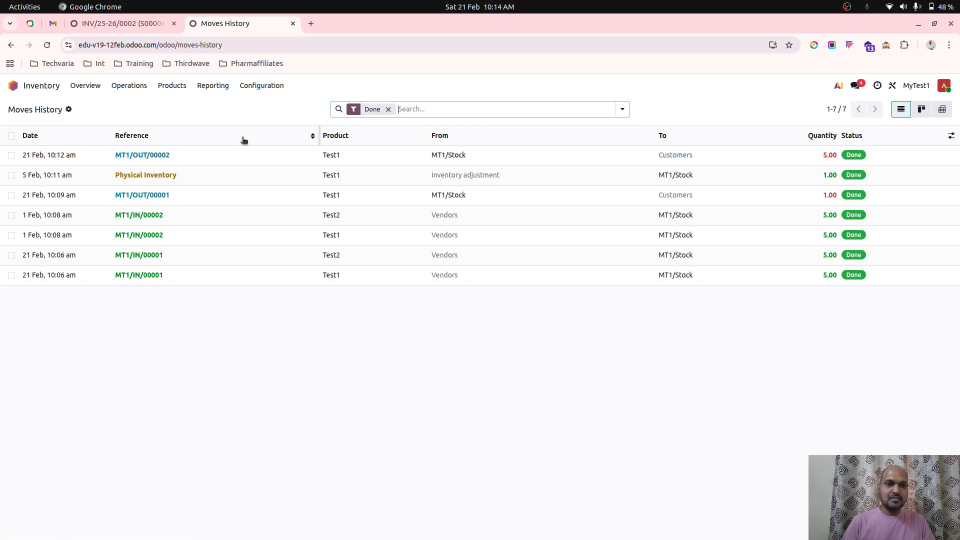
left_click(272, 172)
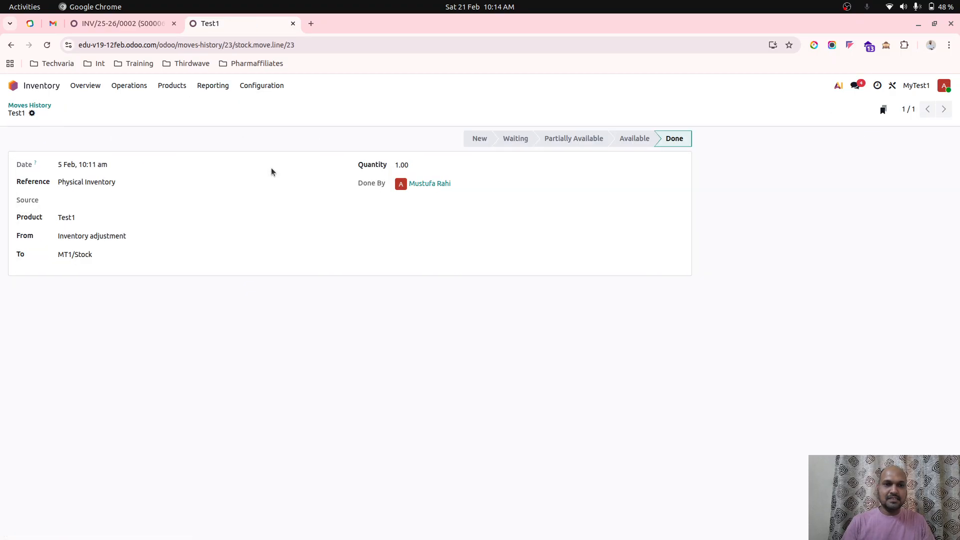
Check the actions offered for the Test1 inventory move without applying any, and return to the home screen
left_click(31, 113)
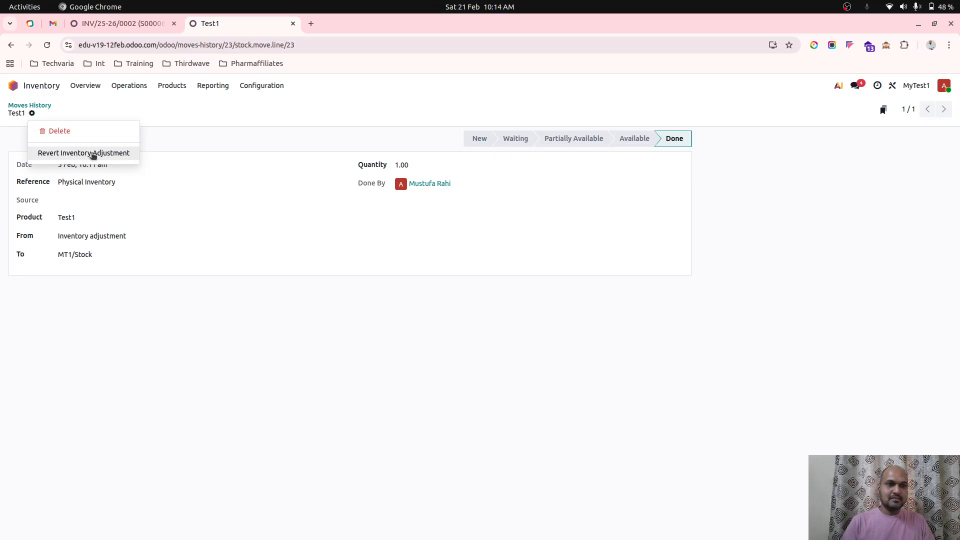
left_click(190, 108)
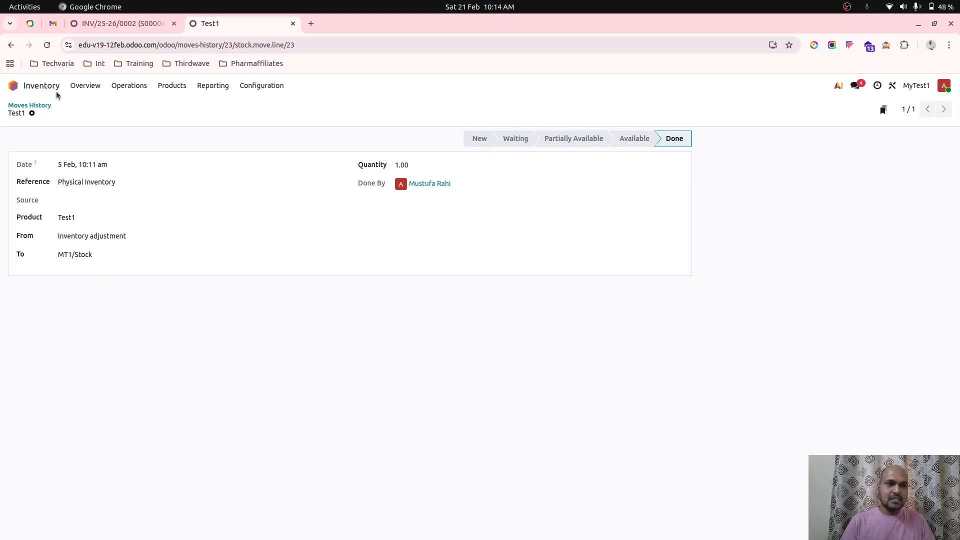
left_click(45, 106)
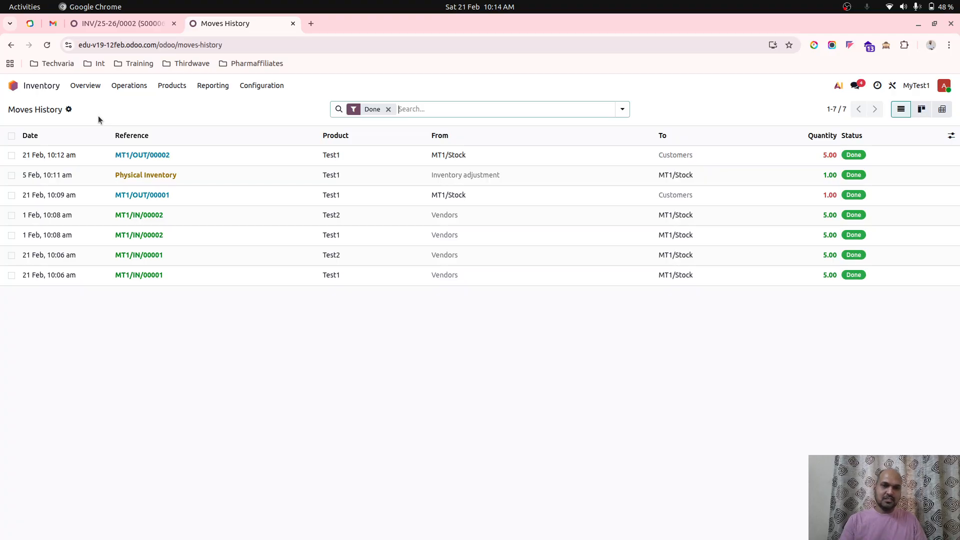
left_click(45, 86)
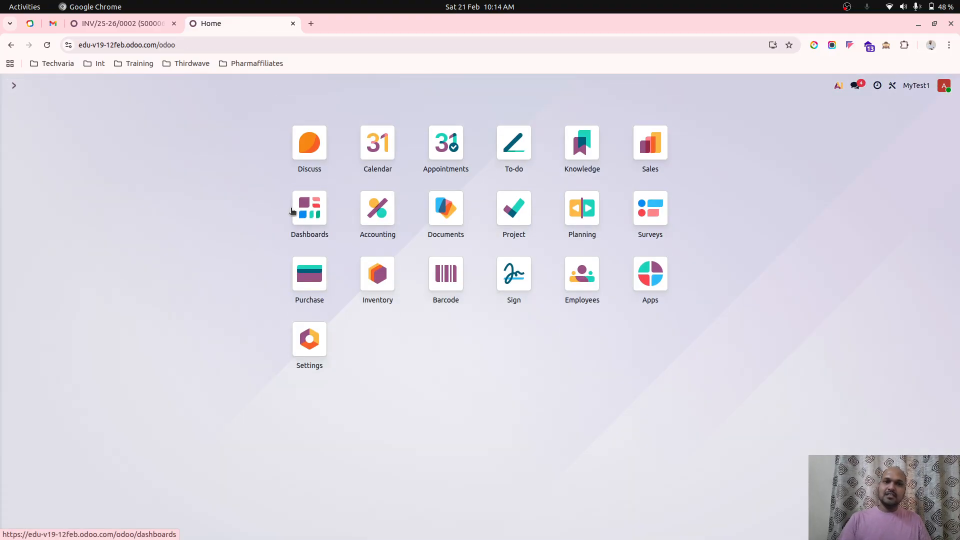